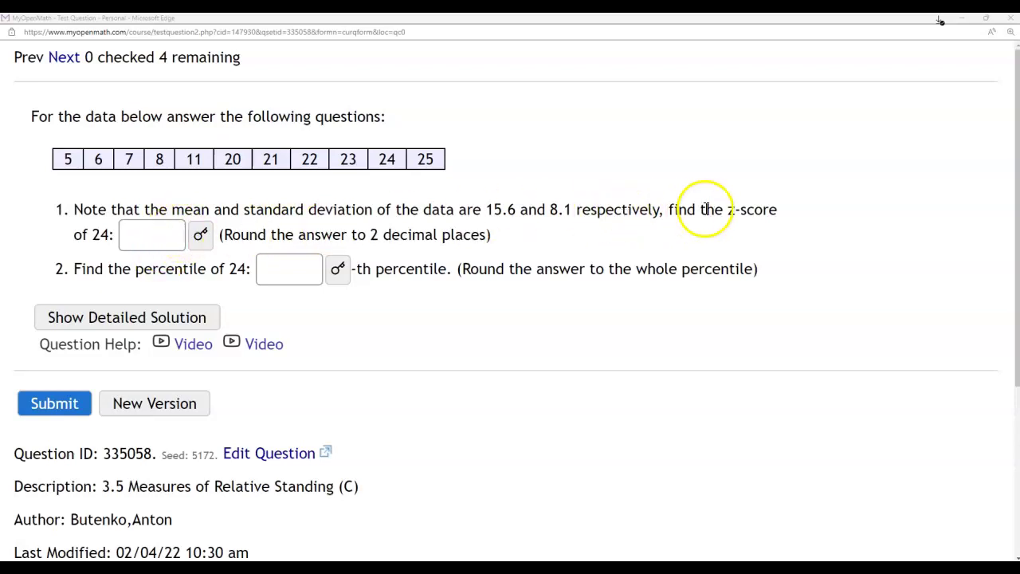
- Snap the quiz beside Bing and enter the formula (obs-mean)/stdev in the search box
left_click_drag(724, 209, 785, 213)
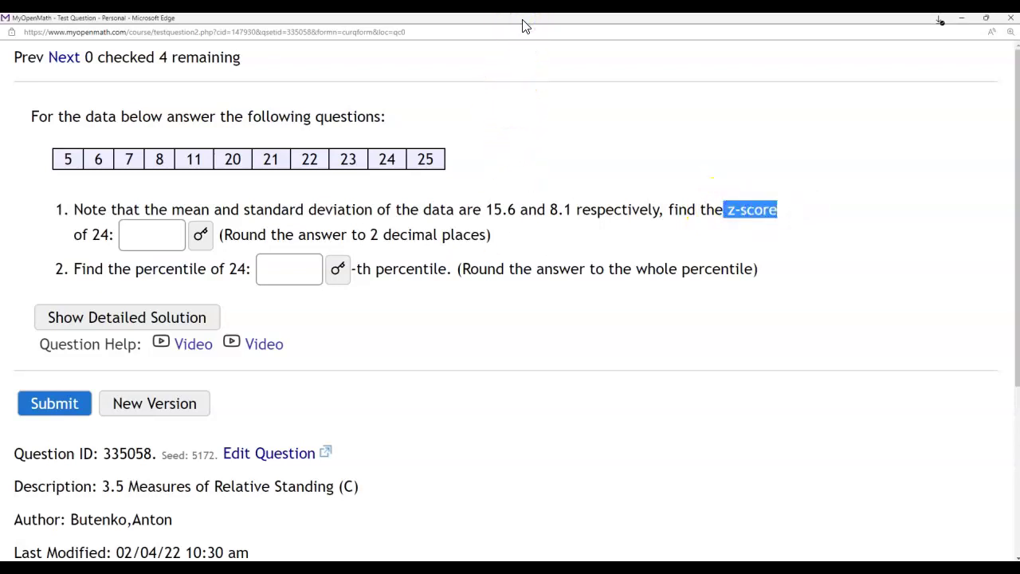
key("super+Left")
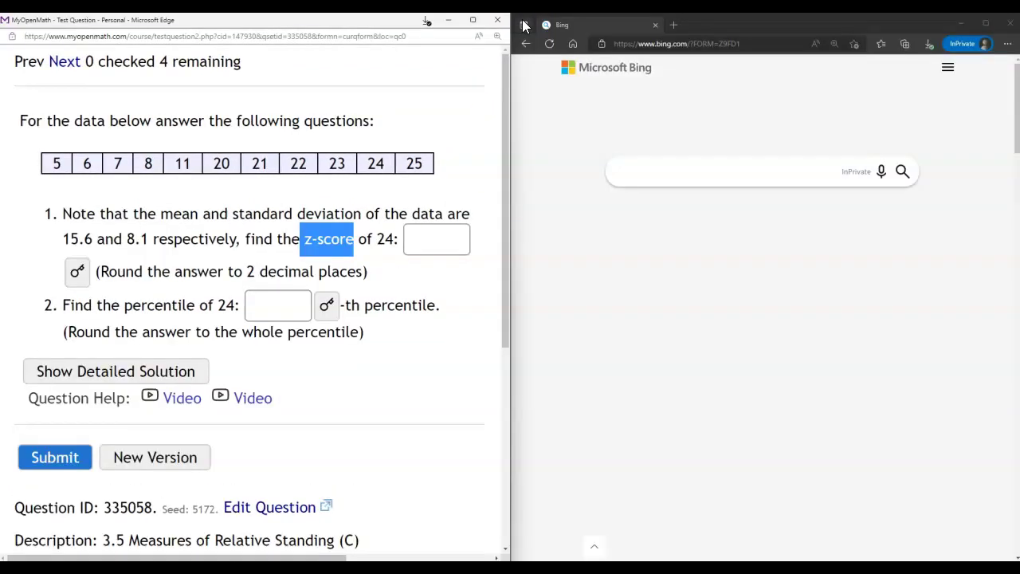
left_click(667, 169)
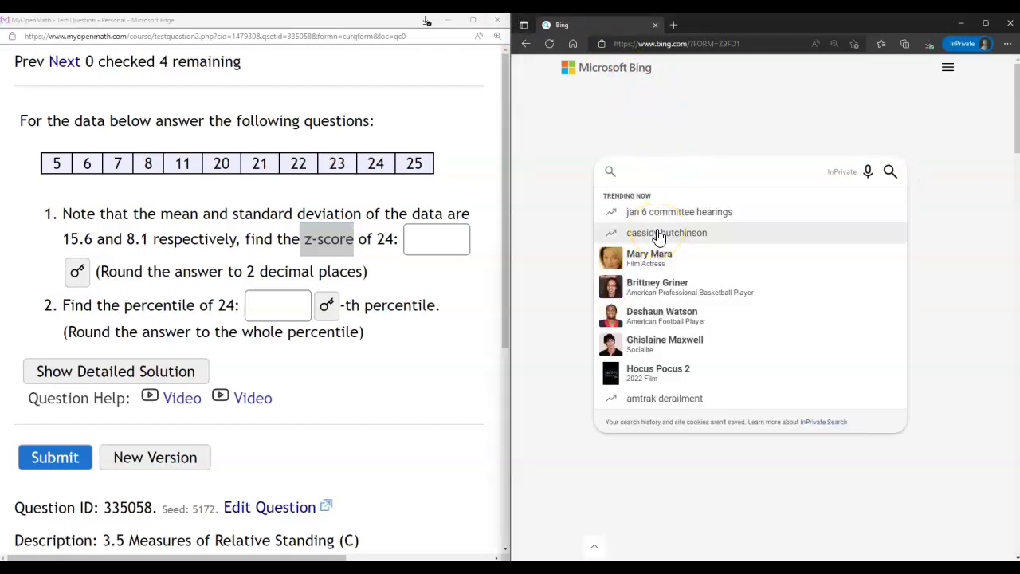
type("(obs")
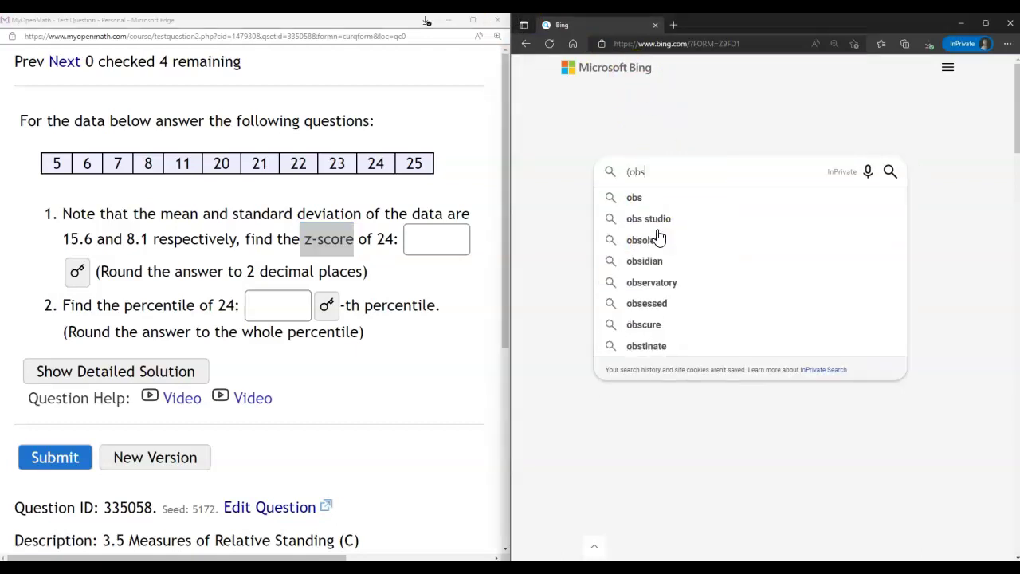
type("-")
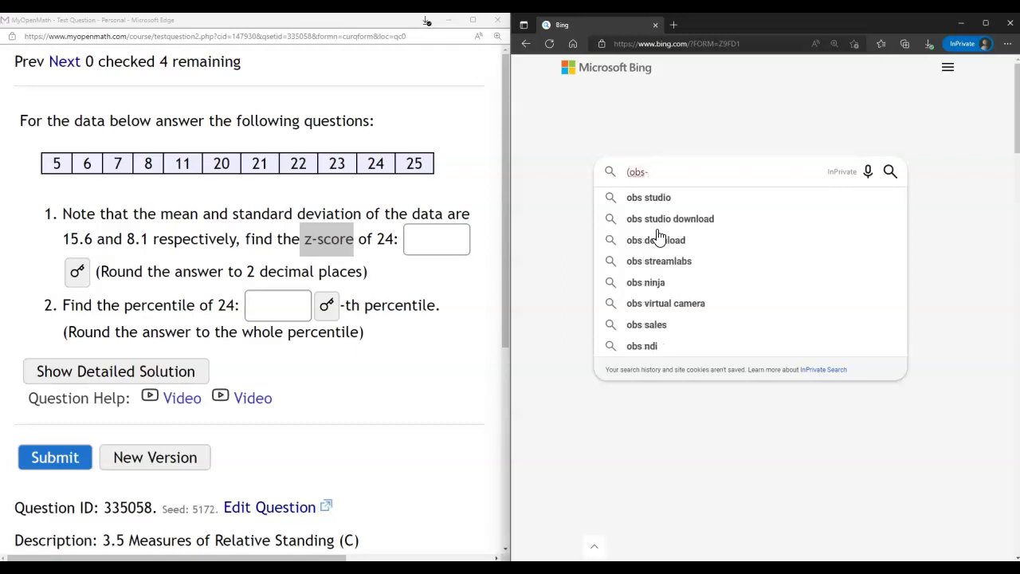
type("mean)")
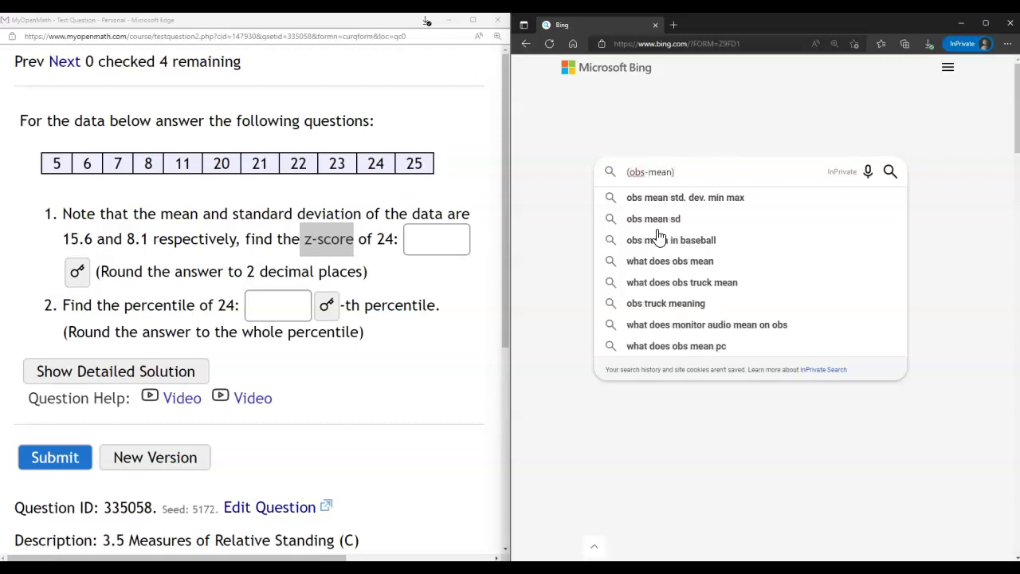
type("/stdev")
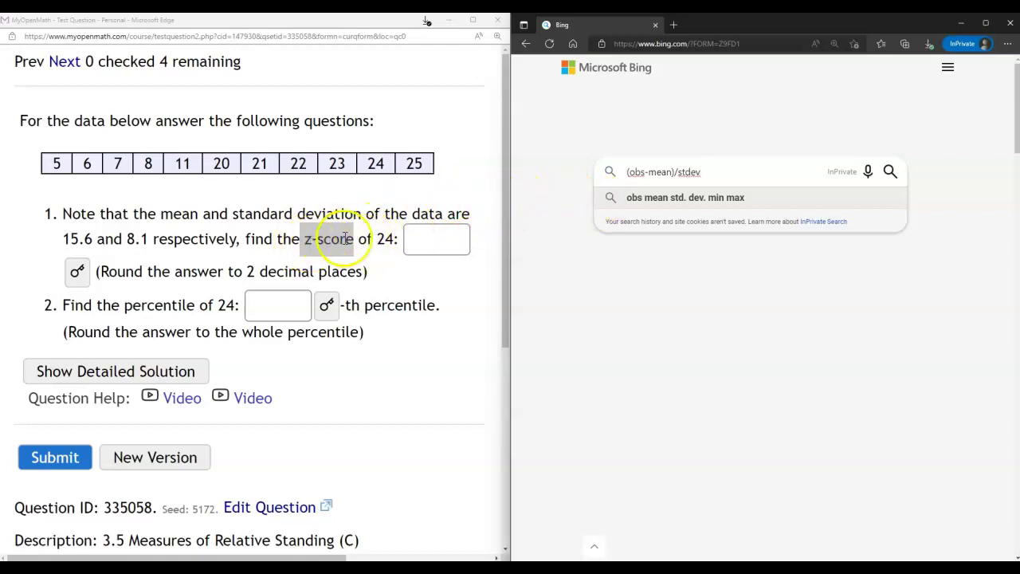
- Highlight the question's 'z-score of 24' wording and the value 24 in the data
left_click(380, 239)
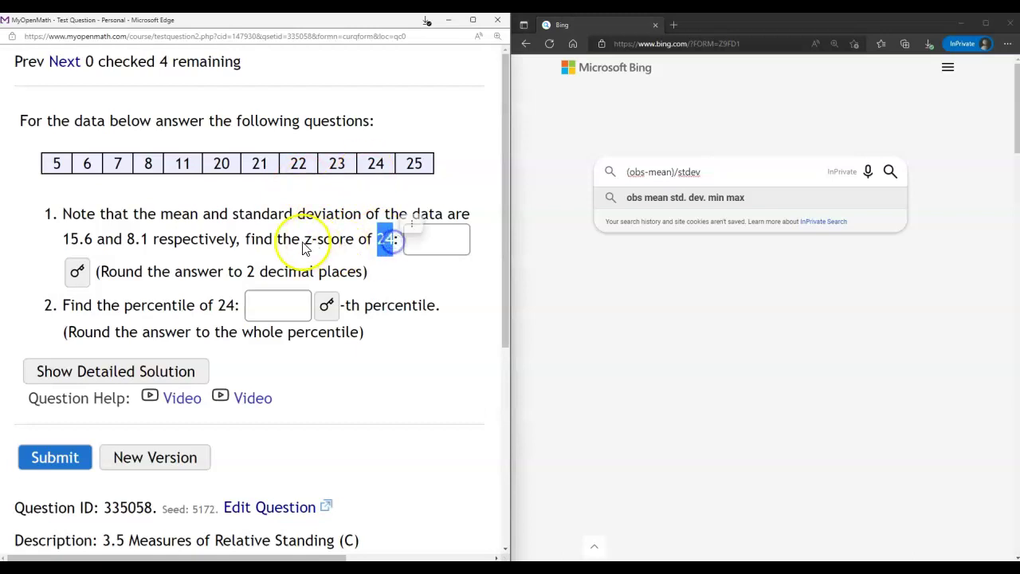
left_click_drag(293, 239, 367, 245)
left_click(372, 164)
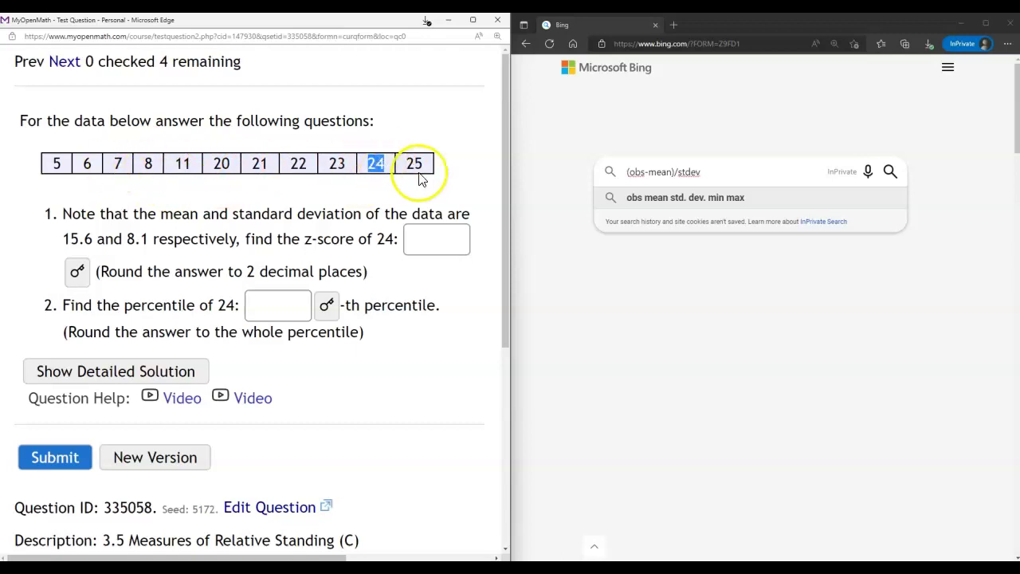
- Replace obs in the Bing formula with the value 24
left_click(378, 164)
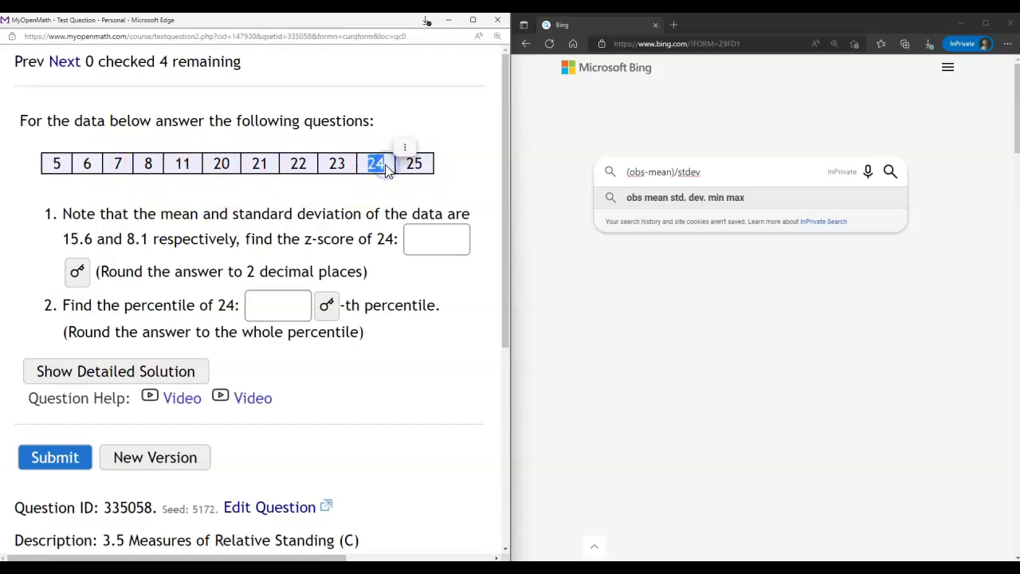
left_click(375, 166)
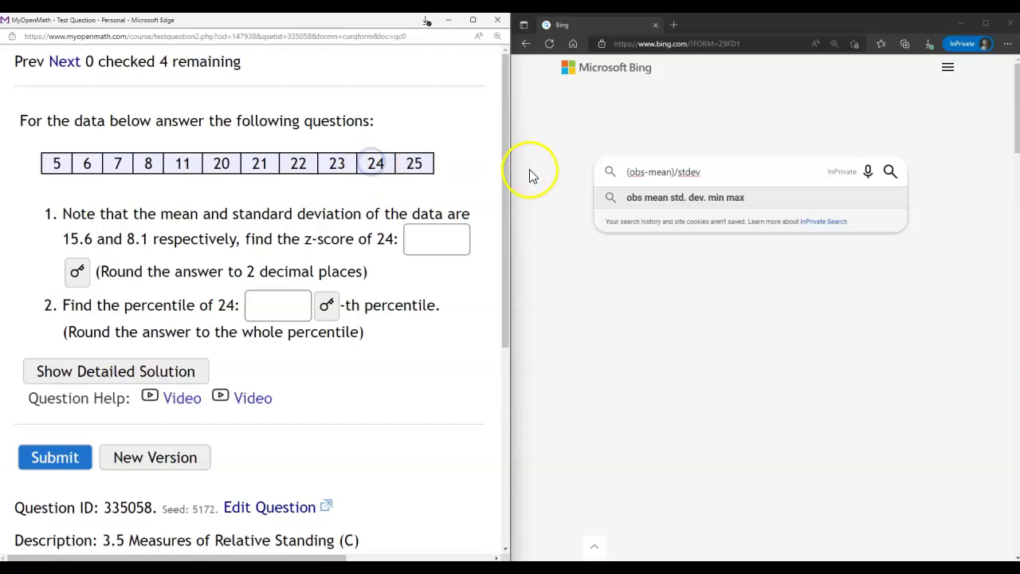
left_click(637, 172)
right_click(645, 172)
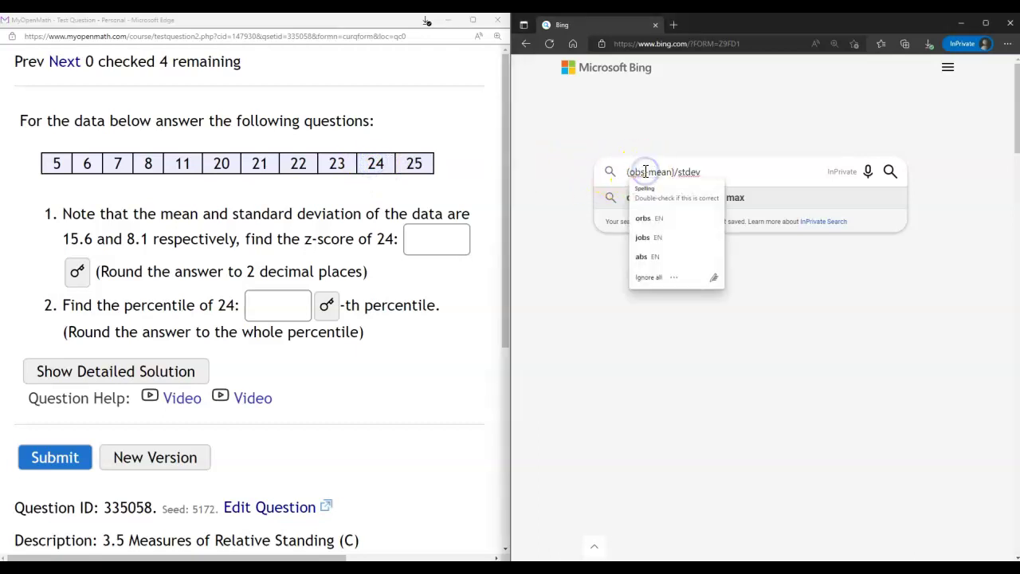
left_click(636, 172)
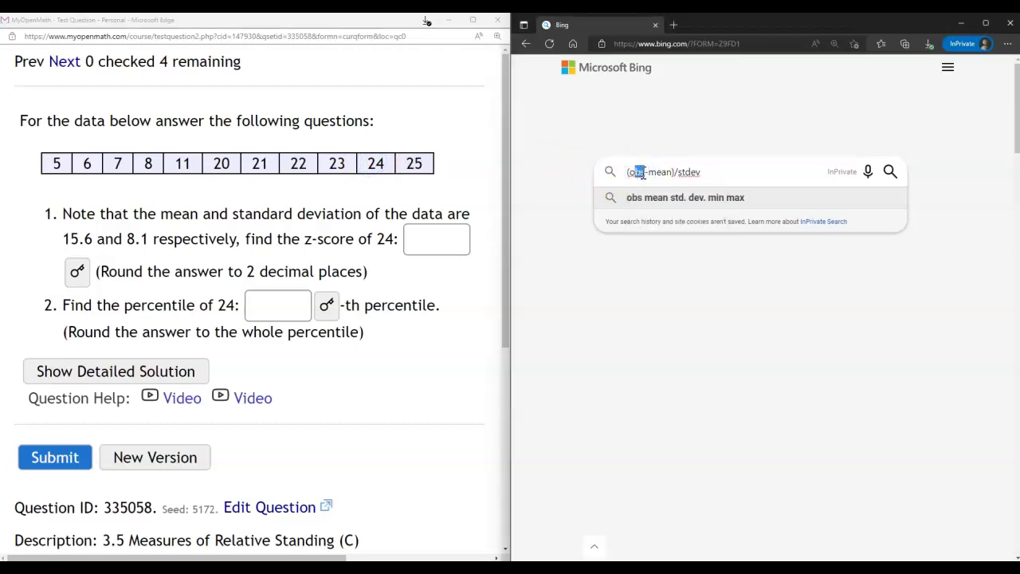
key("BackSpace")
type("24")
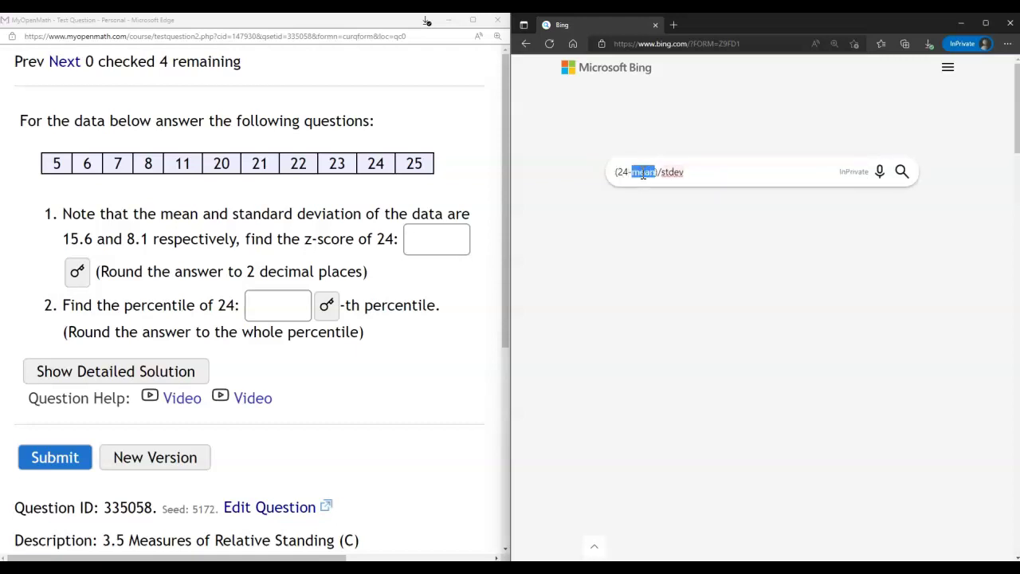
- Copy the mean 15.6 from the question into the formula
left_click_drag(162, 213, 362, 213)
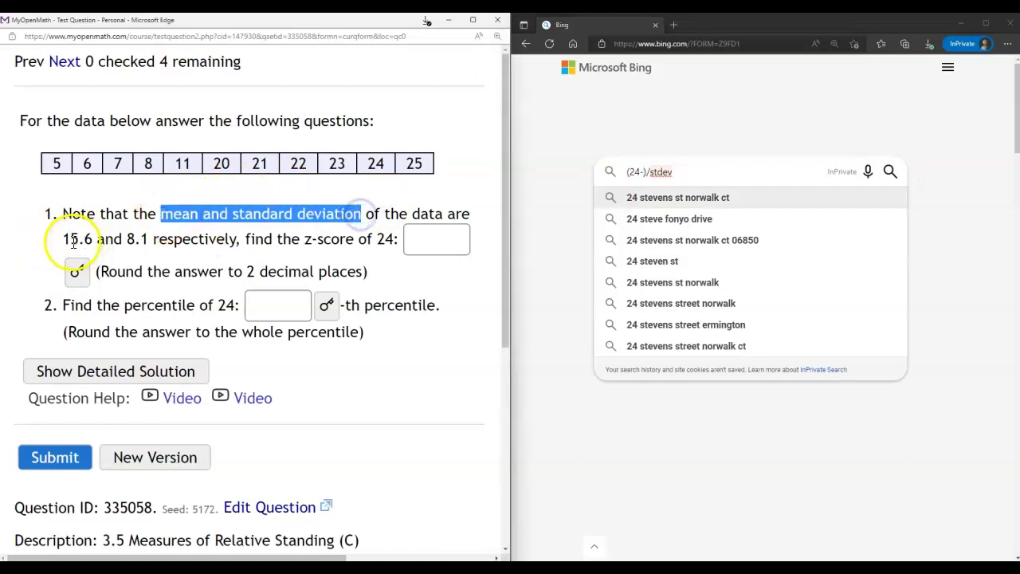
left_click_drag(65, 238, 144, 238)
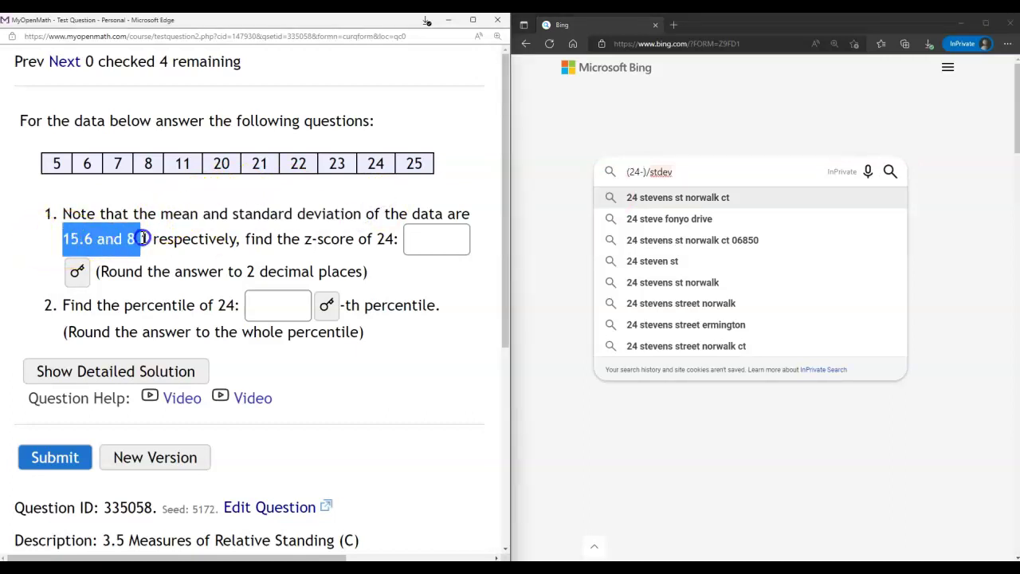
left_click_drag(51, 223, 149, 238)
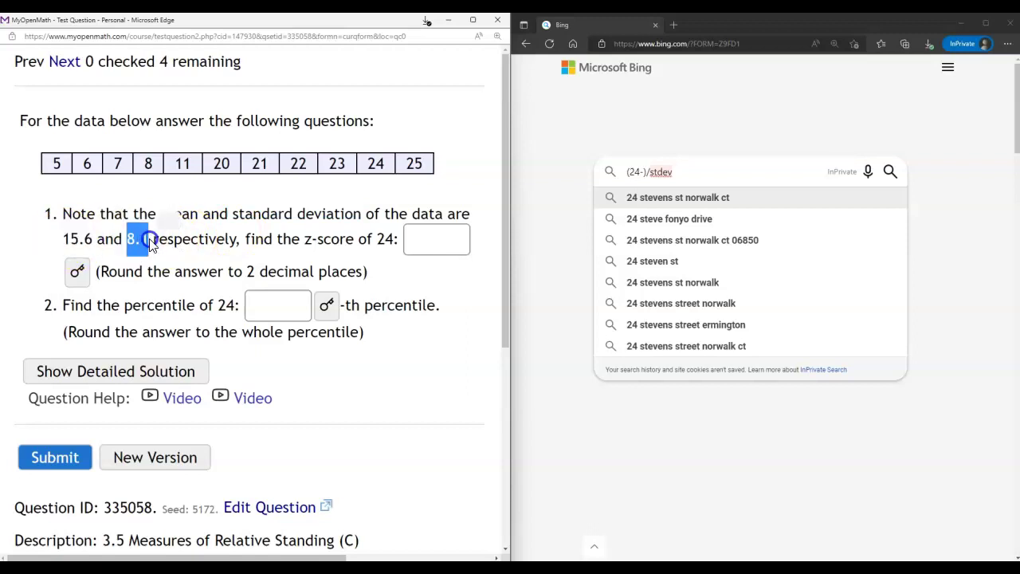
left_click(72, 239)
left_click_drag(66, 240, 92, 239)
key("ctrl+c")
left_click(644, 171)
key("ctrl+v")
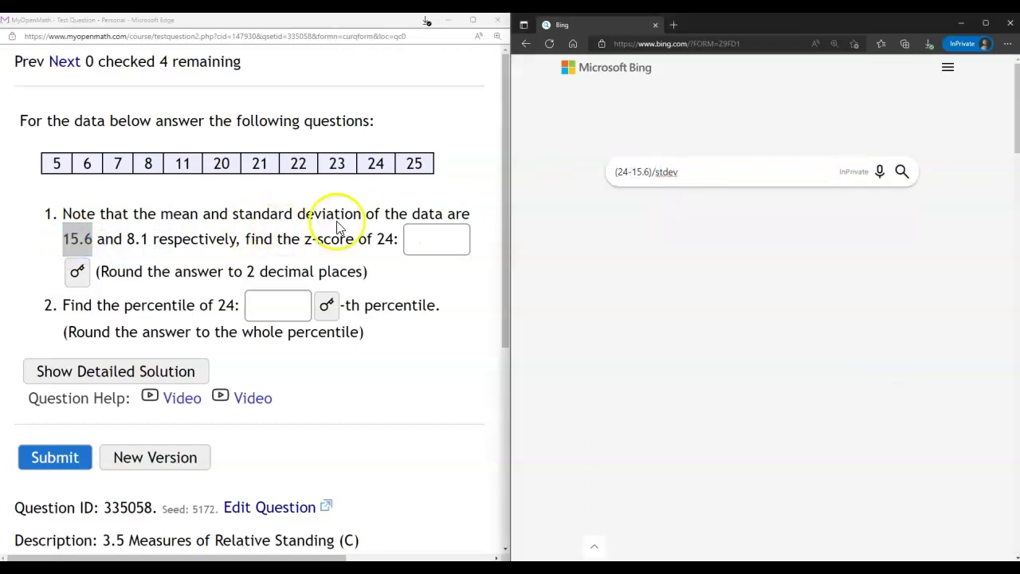
- Select the standard deviation 8.1 and the stdev placeholder it replaces in the formula
left_click(130, 237)
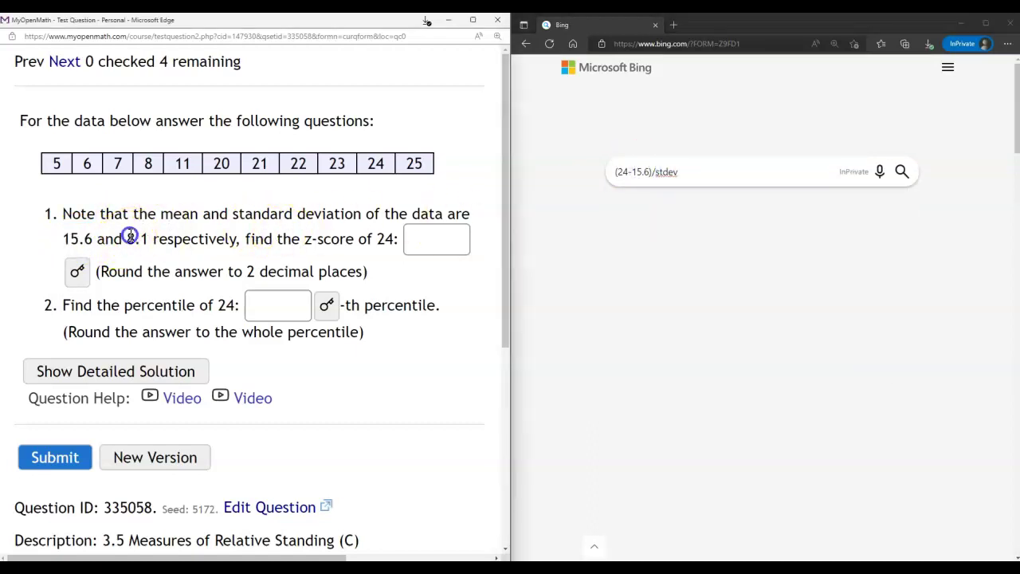
left_click_drag(130, 237, 151, 237)
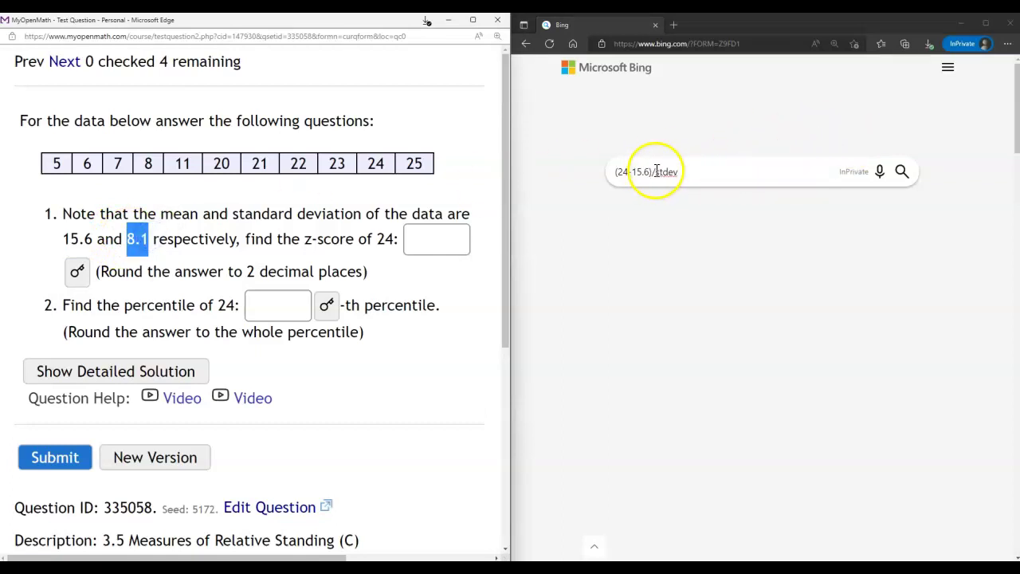
left_click_drag(656, 172, 698, 170)
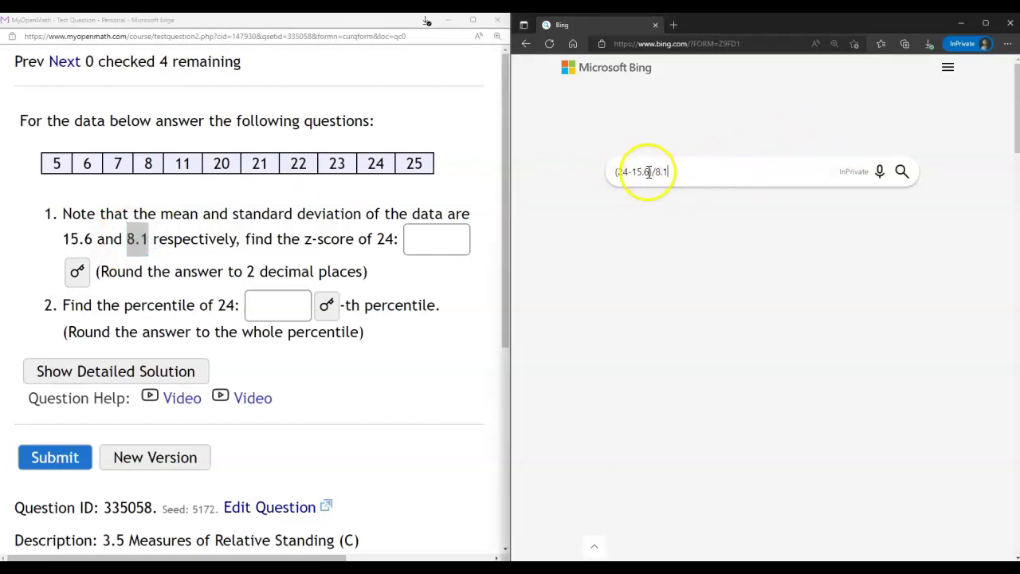
left_click(678, 177)
- Calculate (24-15.6)/8.1 in Bing and paste 1.037 into the z-score answer box
key("Return")
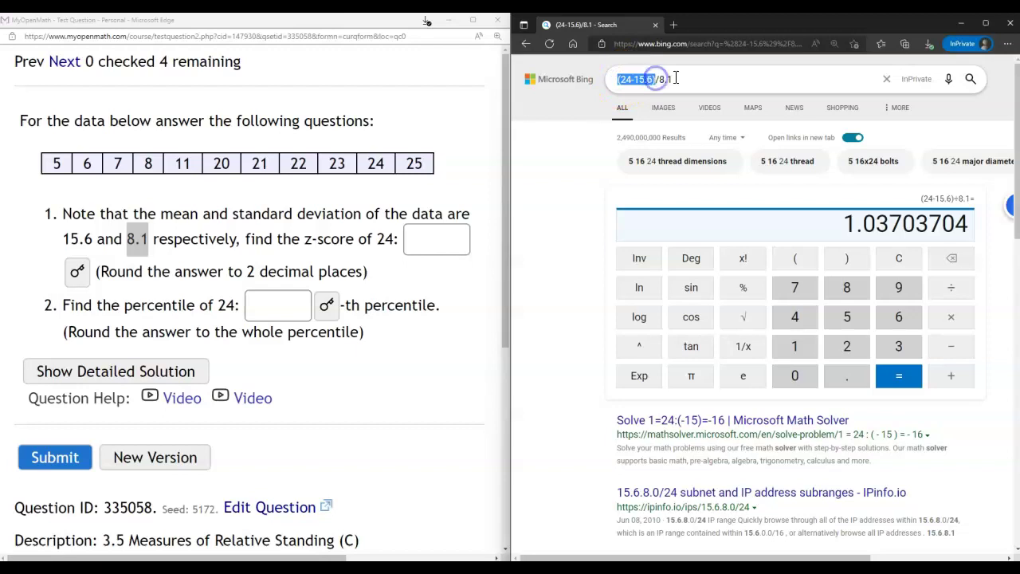
double_click(662, 78)
left_click_drag(838, 223, 909, 223)
key("ctrl+c")
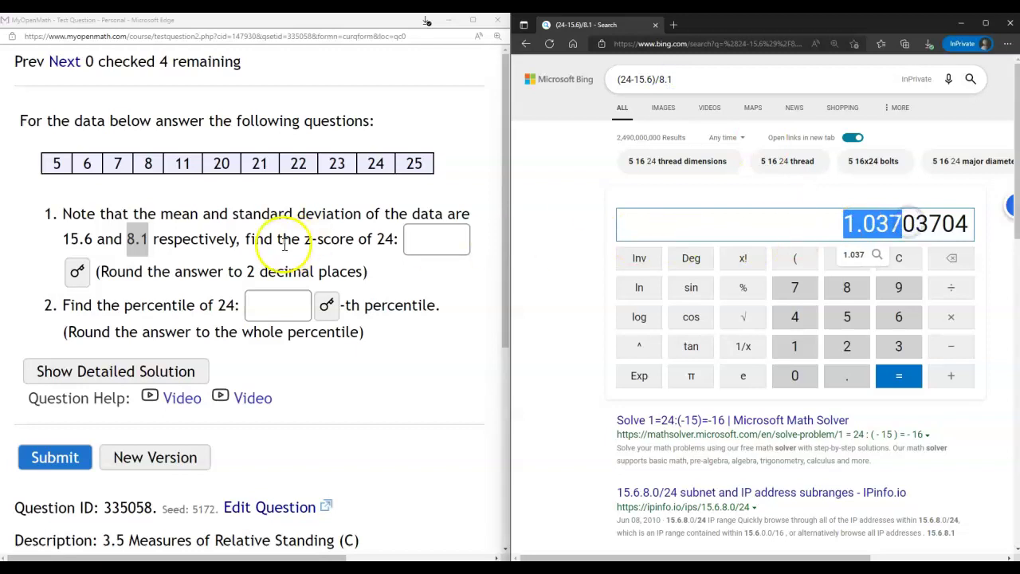
left_click(461, 238)
key("ctrl+v")
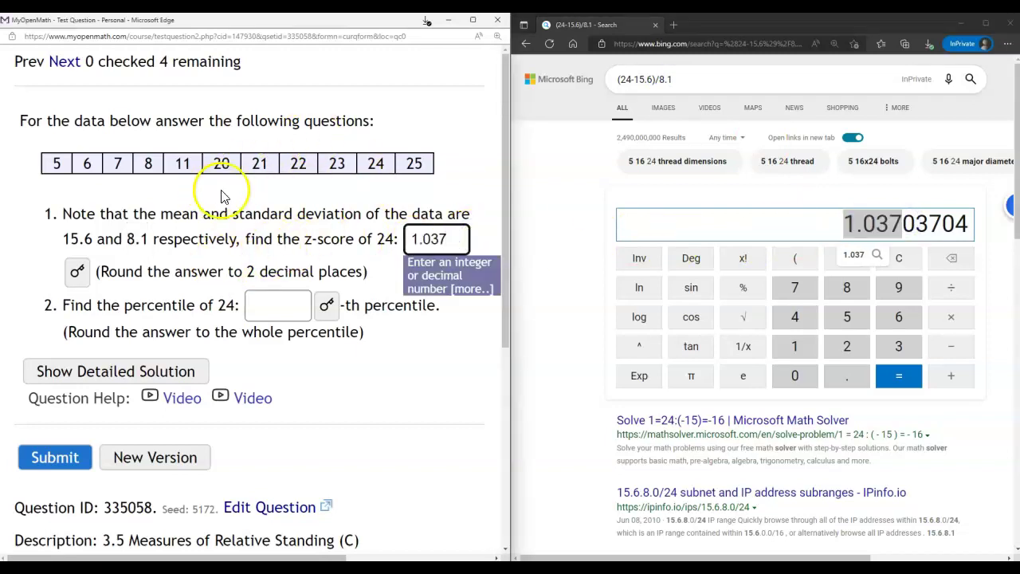
- Round the z-score answer from 1.037 to 1.04
left_click_drag(218, 271, 314, 271)
left_click(461, 239)
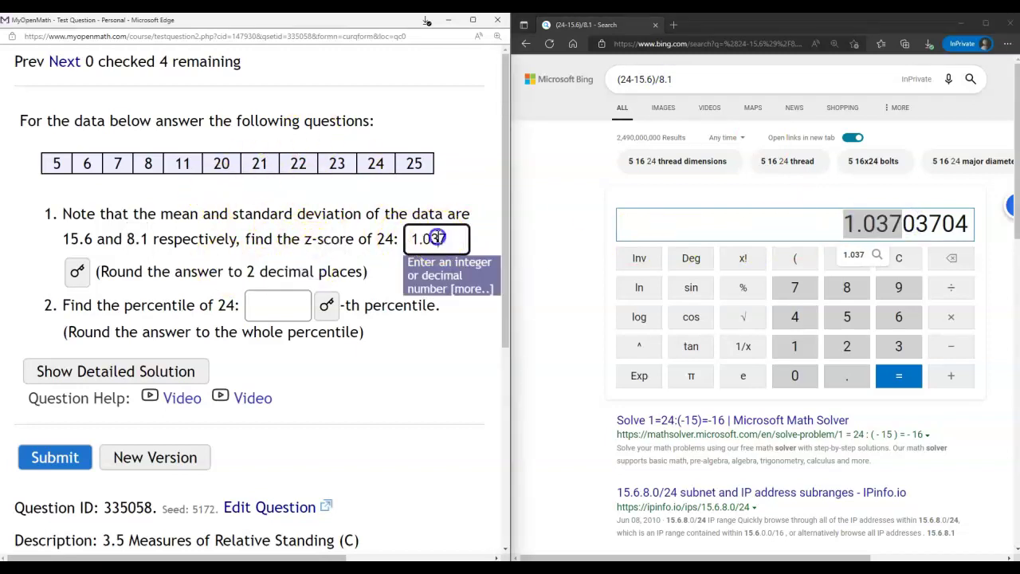
key("BackSpace")
key("BackSpace")
type("4")
left_click(422, 377)
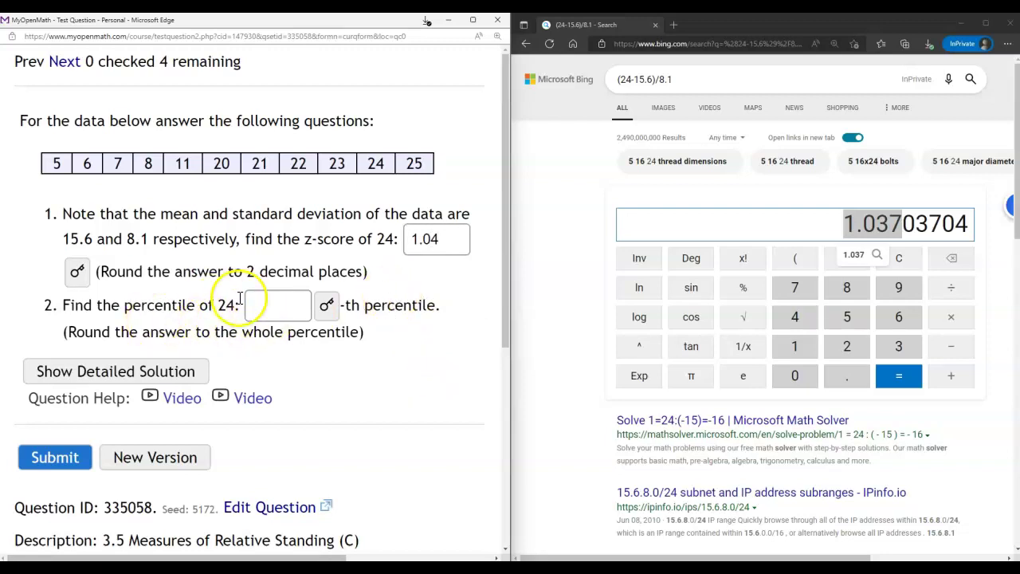
- Mark the value 24 in the data table
double_click(376, 163)
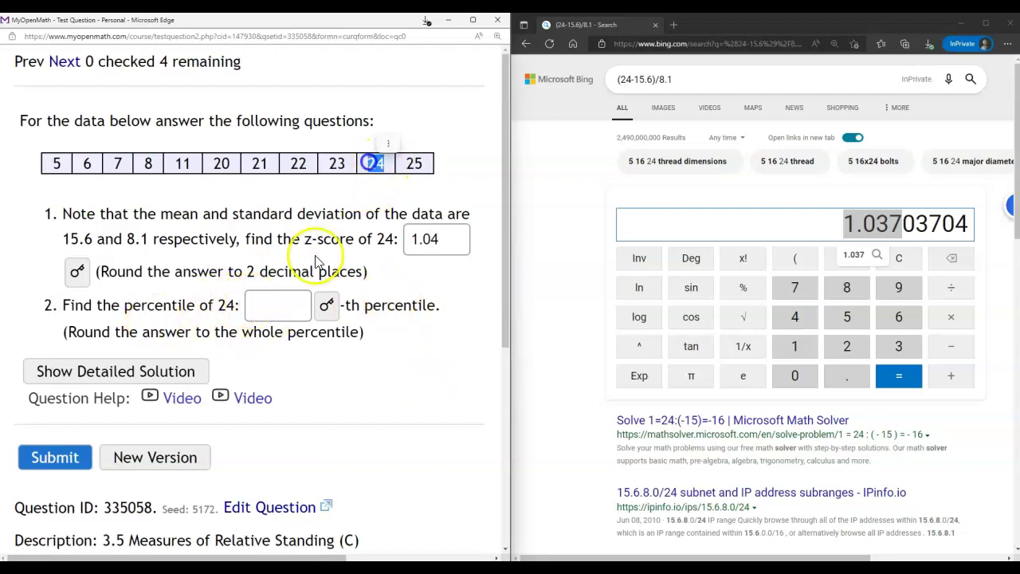
double_click(380, 163)
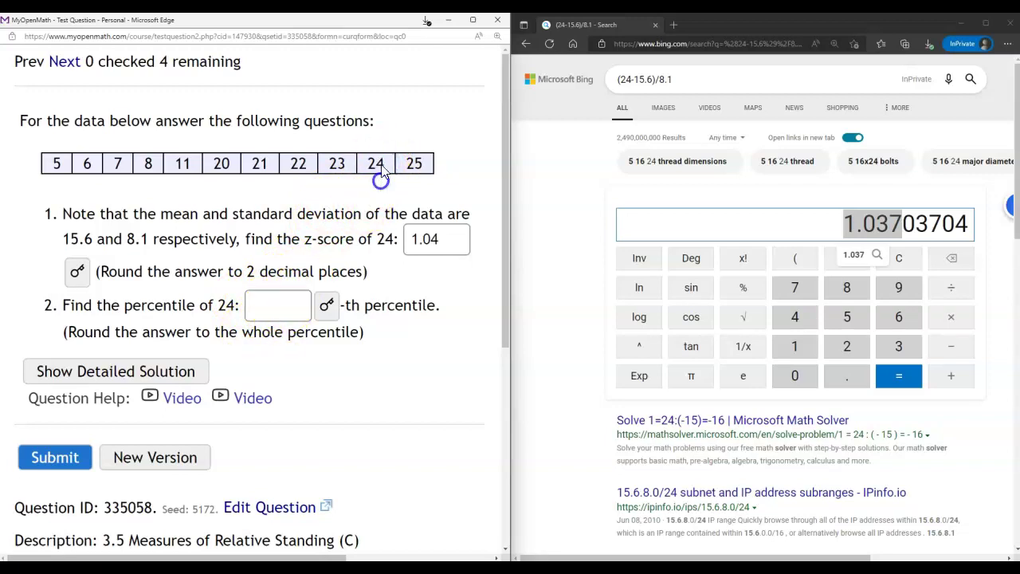
left_click(381, 182)
double_click(368, 163)
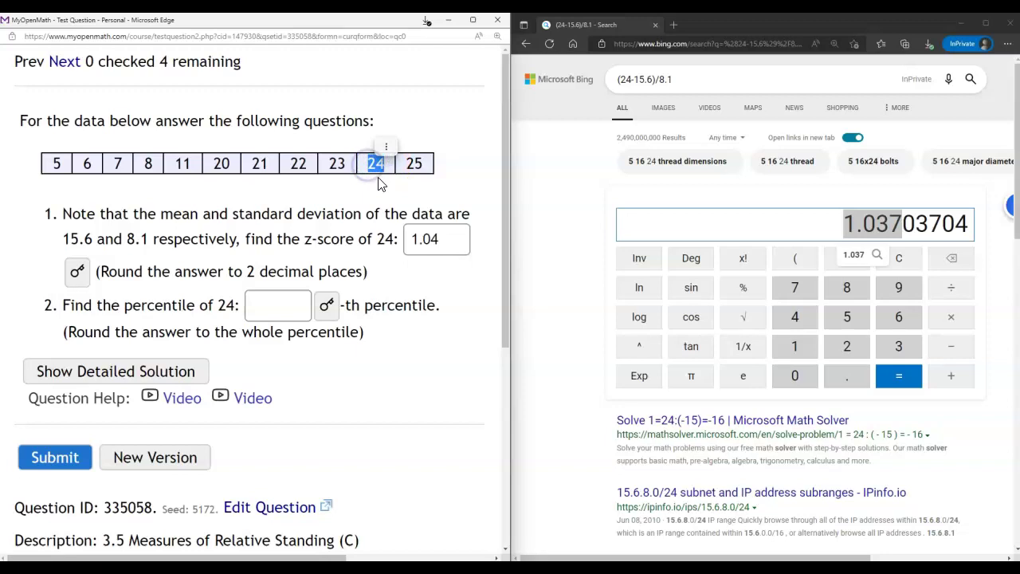
left_click(375, 177)
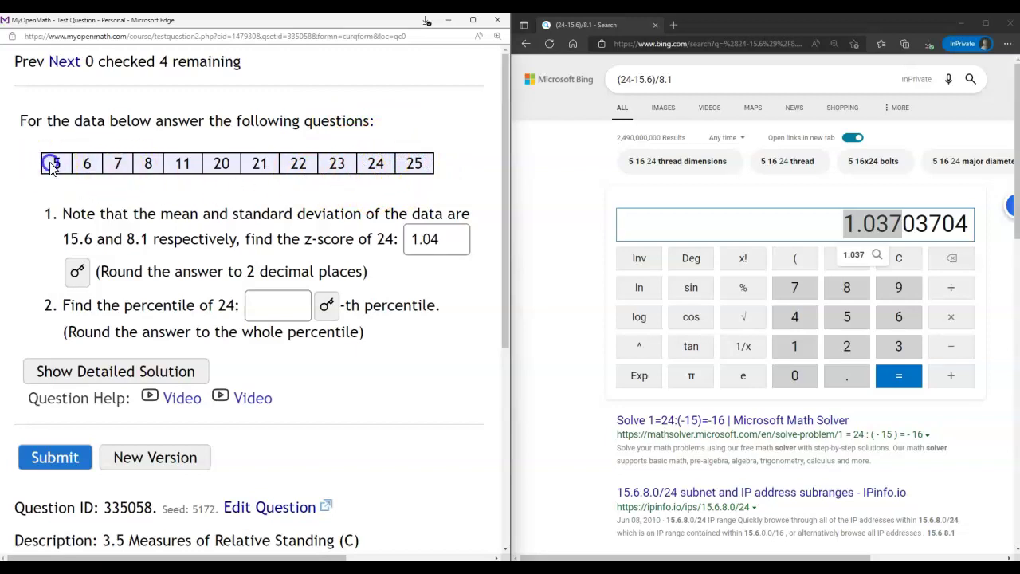
- Count through the data values to find 24 is the tenth of eleven
double_click(124, 164)
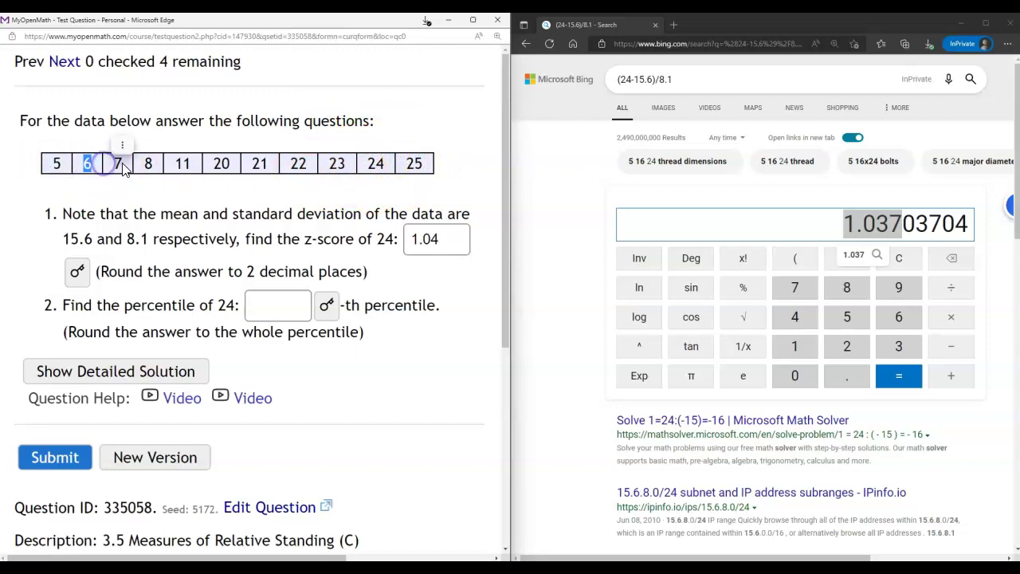
left_click(185, 166)
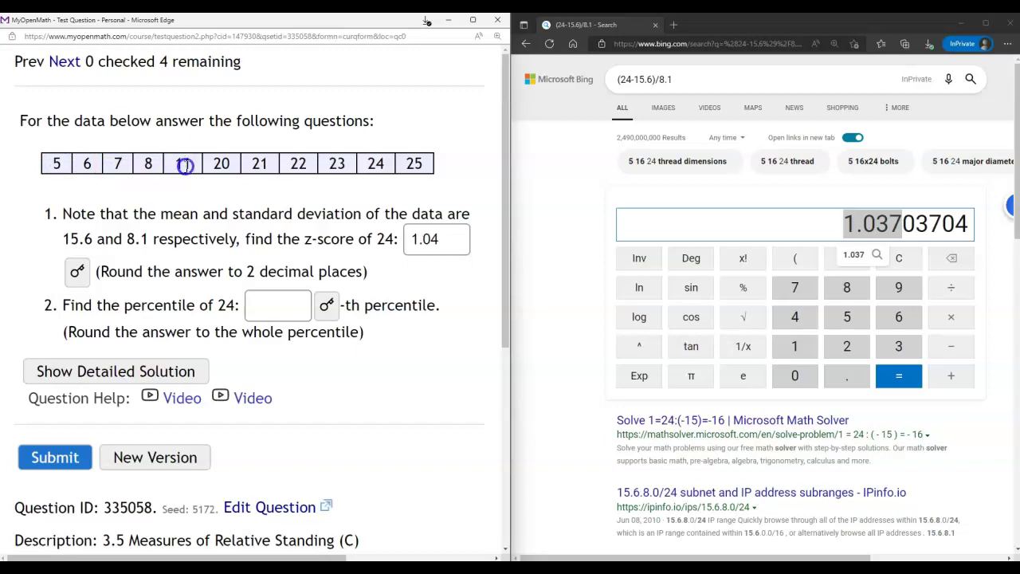
double_click(223, 164)
double_click(261, 165)
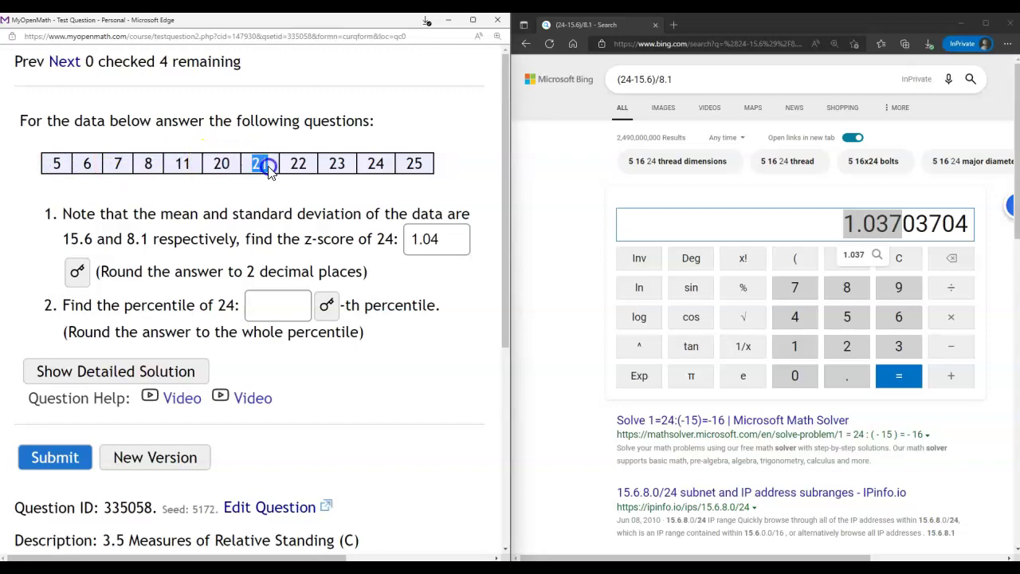
left_click(290, 166)
left_click(291, 165)
double_click(333, 165)
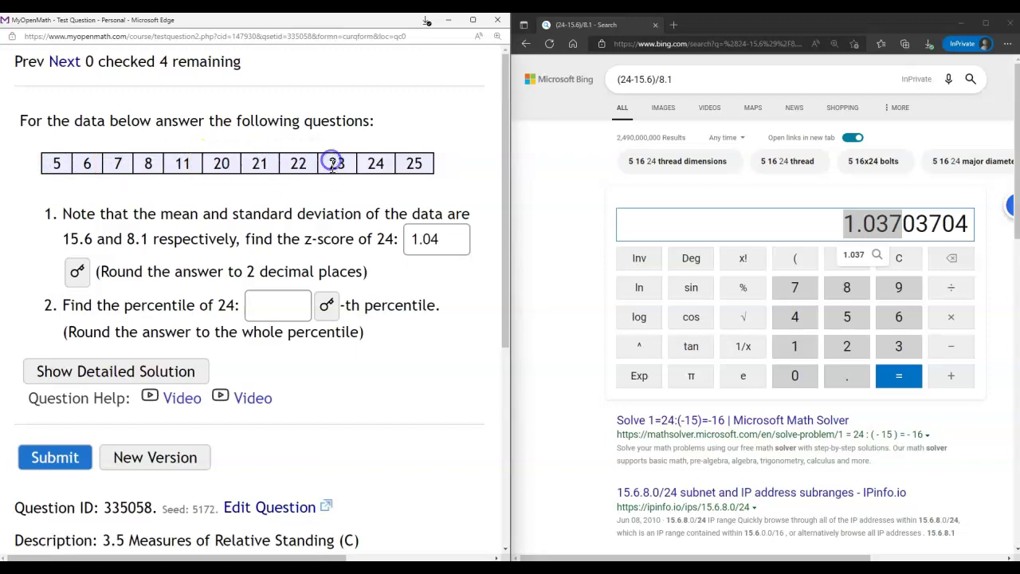
left_click(373, 165)
left_click(373, 163)
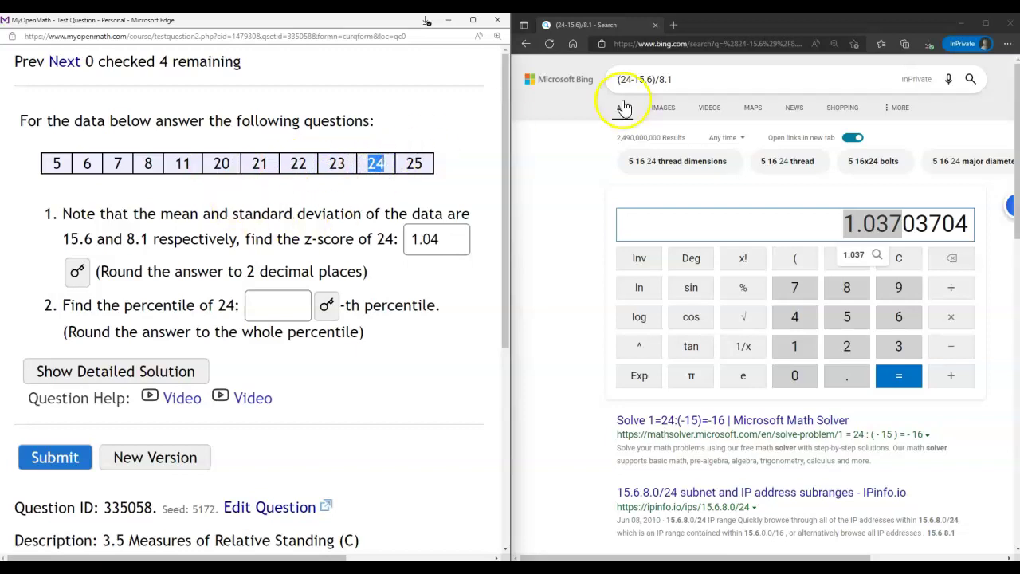
- Calculate 10/11 in Bing and select 0.909 from the result
left_click_drag(679, 77, 616, 85)
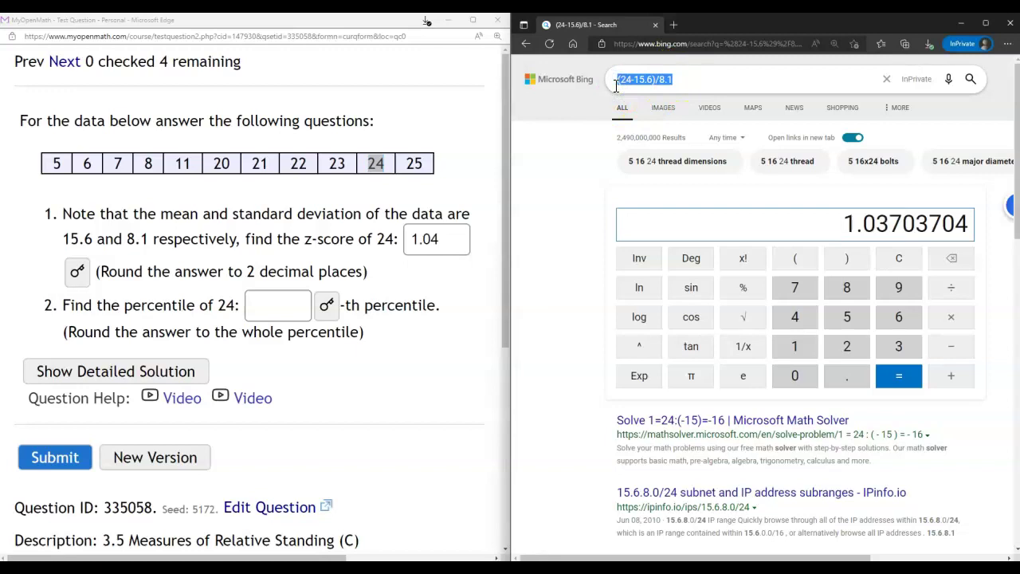
type("10/11")
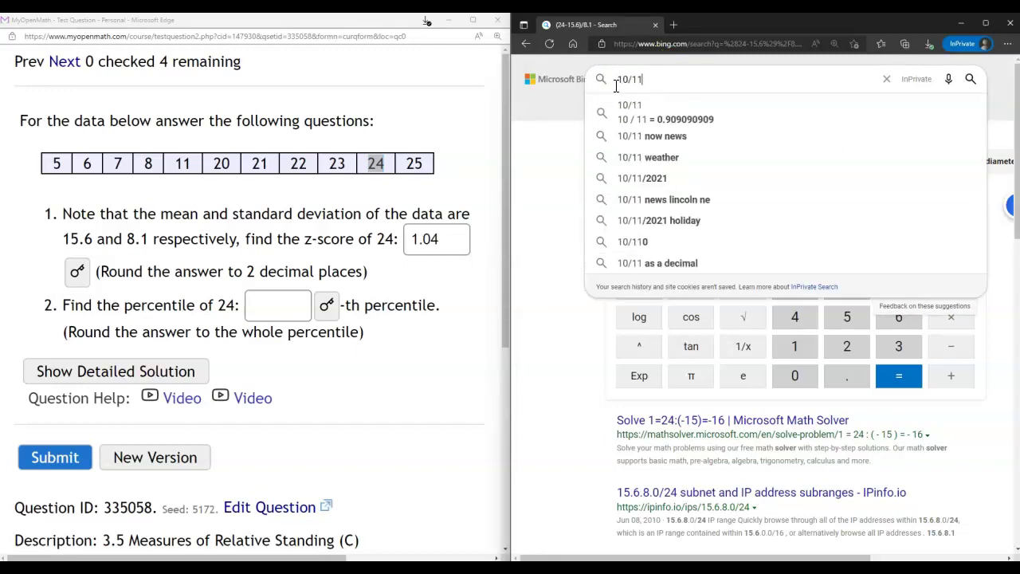
key("Return")
mouse_move(899, 182)
left_mouse_down()
mouse_move(829, 189)
mouse_move(900, 184)
left_mouse_up()
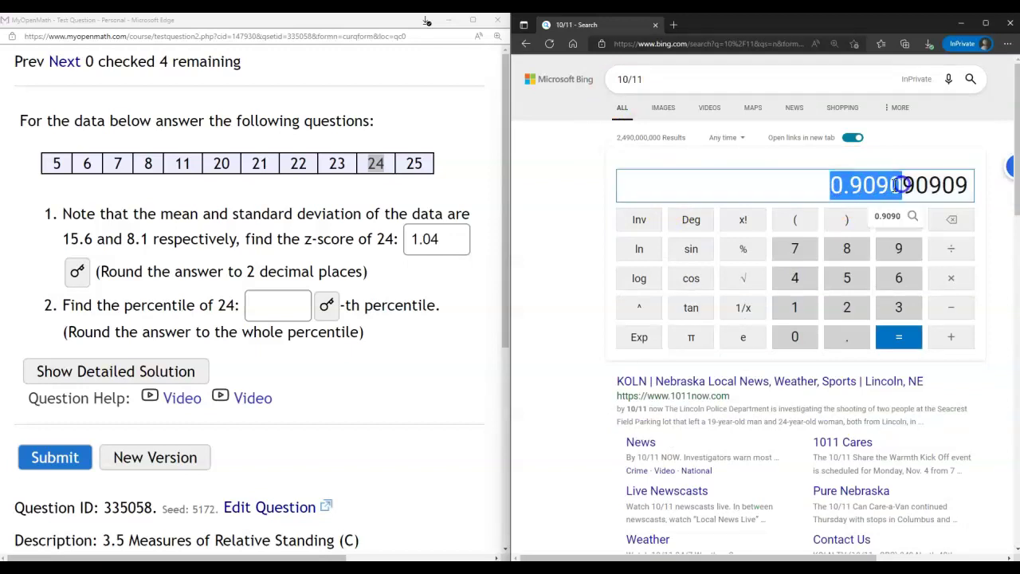
left_click(280, 308)
left_click(849, 185)
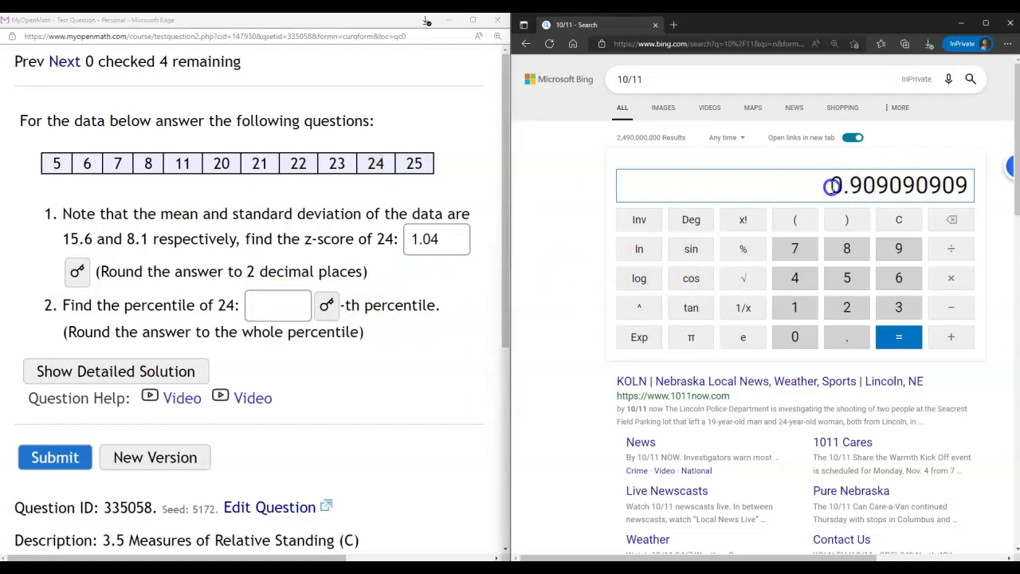
left_click_drag(831, 185, 890, 185)
- Enter the percentile as 91, submit both answers, and load a new version
left_click(288, 306)
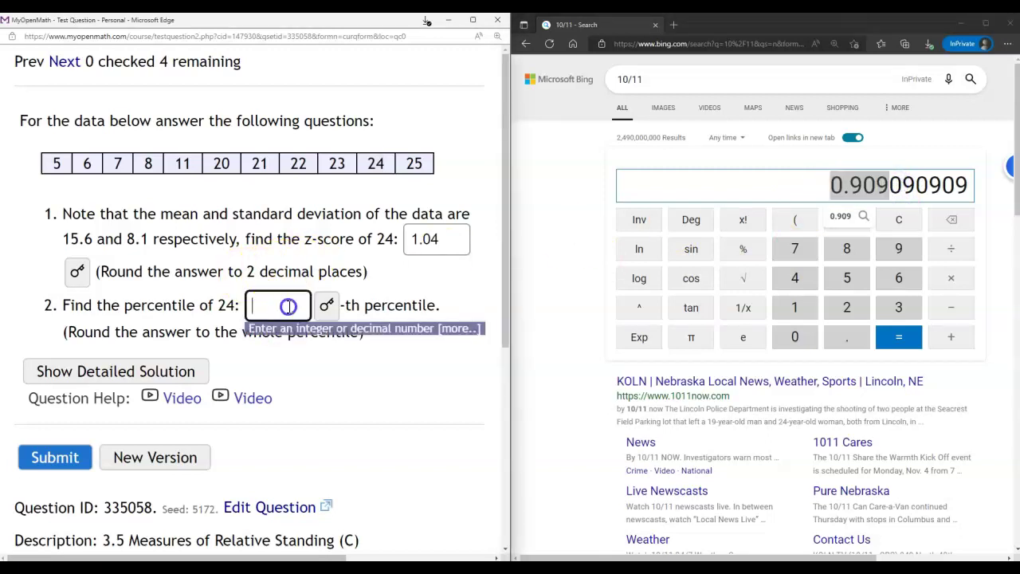
key("ctrl+v")
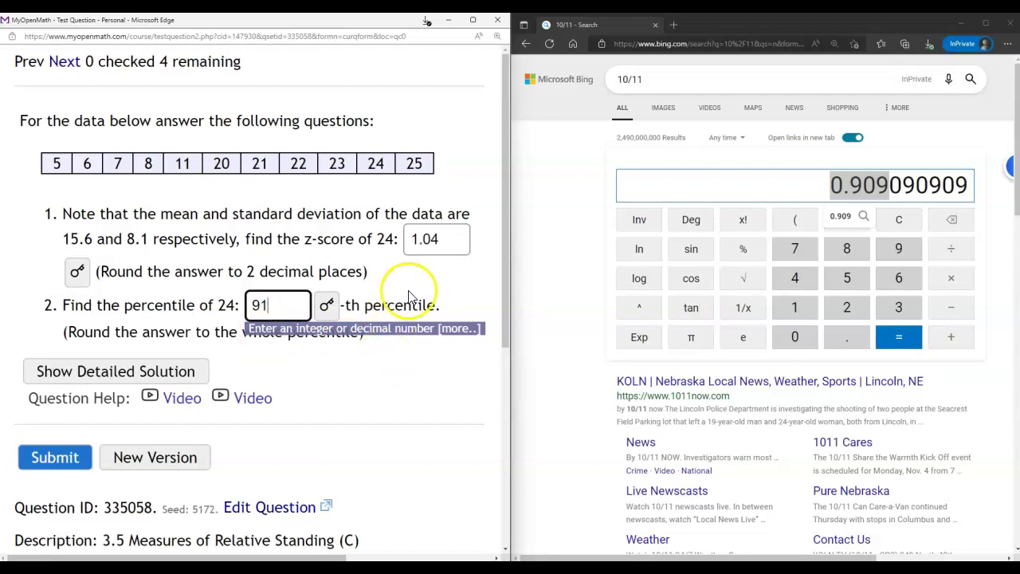
left_click(450, 288)
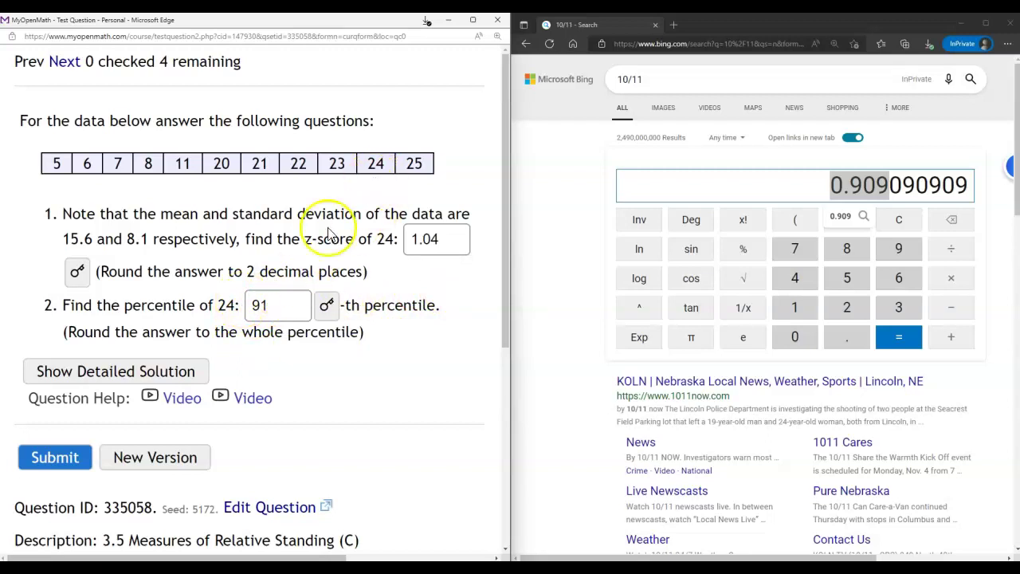
double_click(348, 305)
left_click(349, 305)
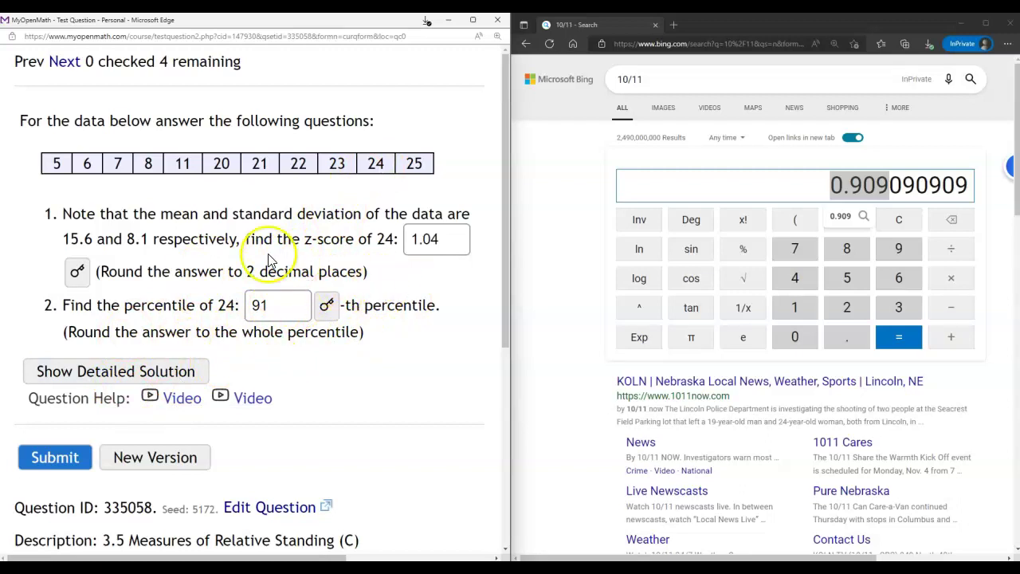
left_click(56, 459)
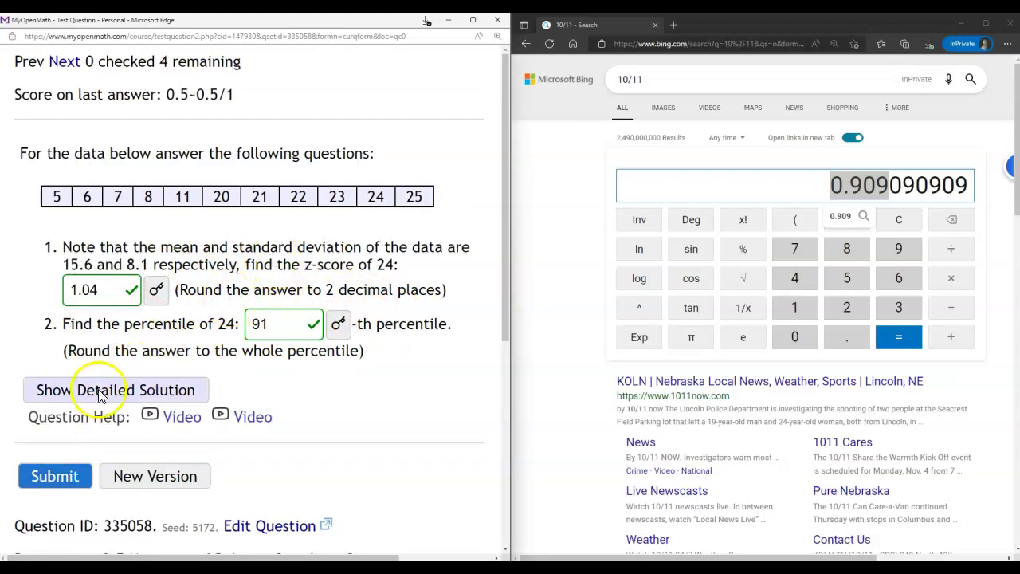
left_click(155, 476)
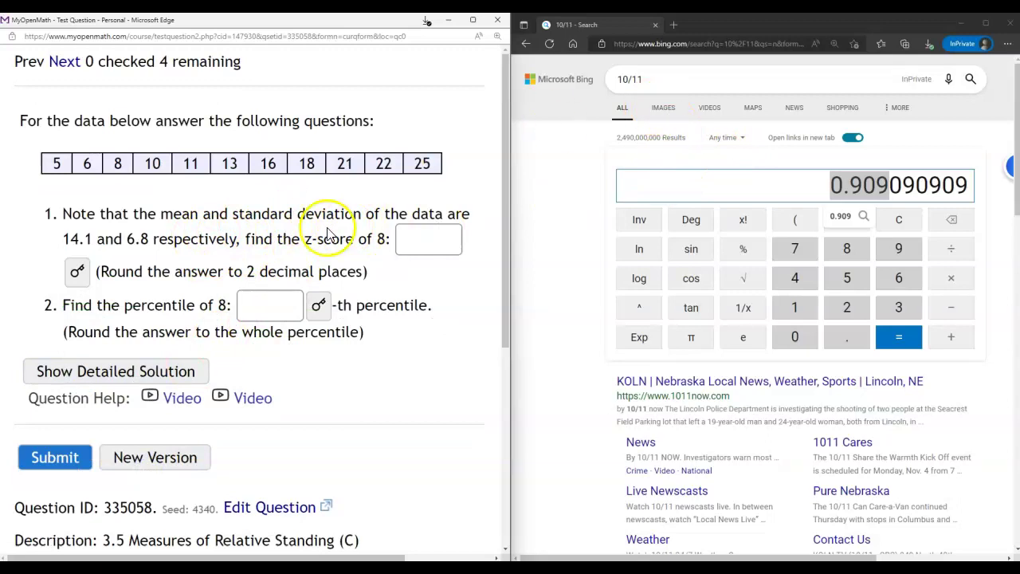
- Replace the Bing expression with (8-14.1) using the question's mean
left_click(117, 163)
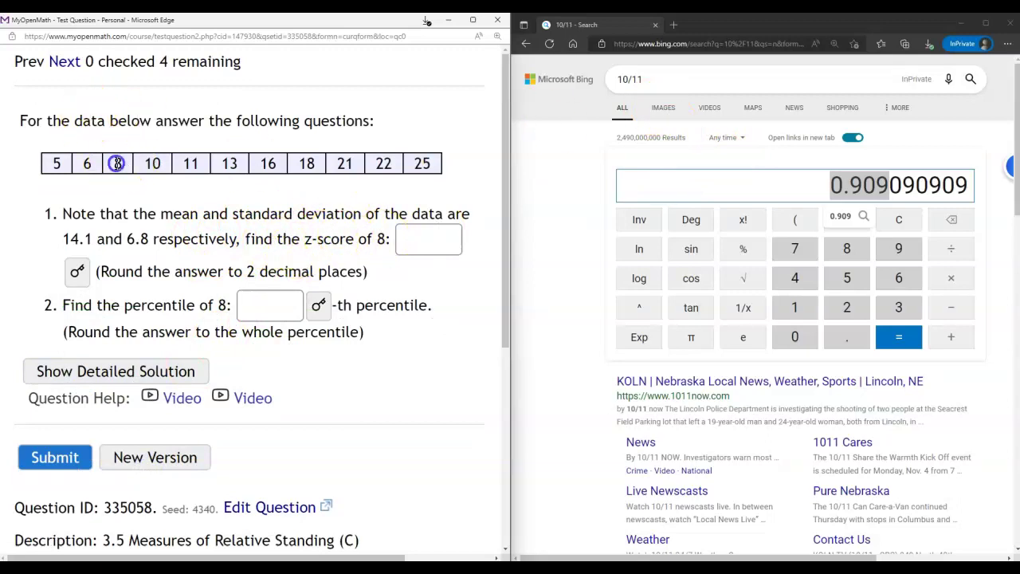
left_click_drag(637, 81, 603, 80)
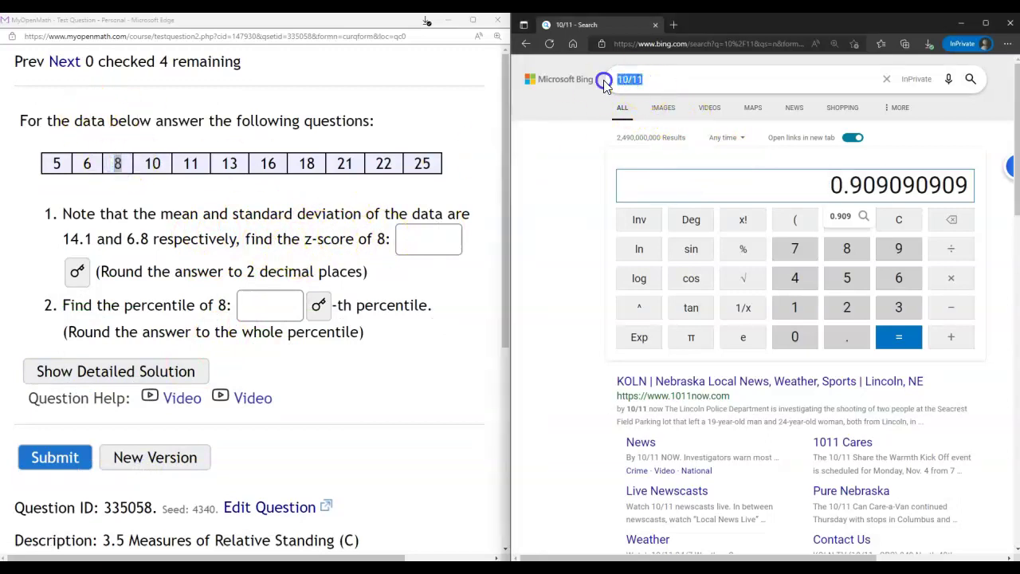
type("(8")
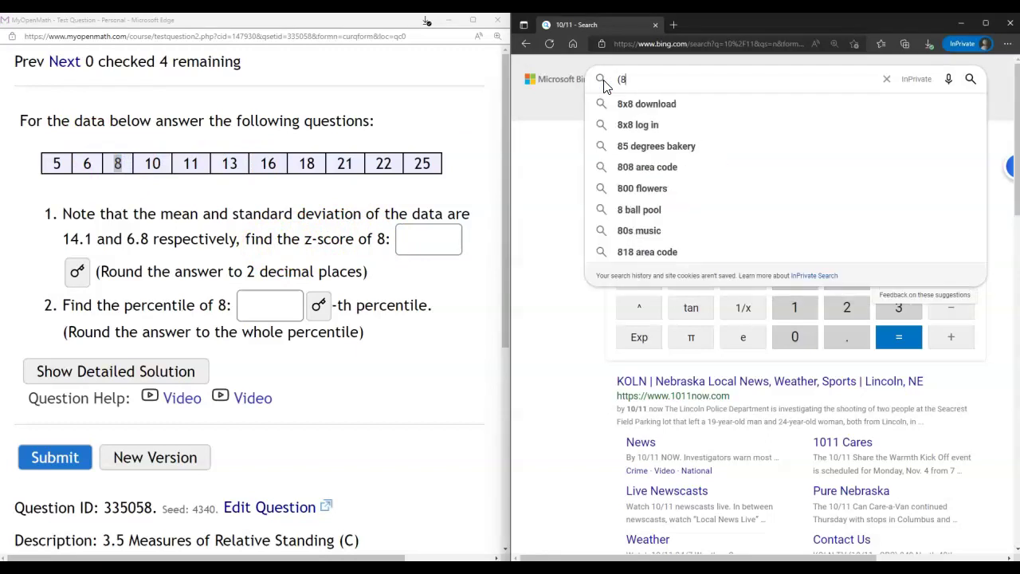
type("-")
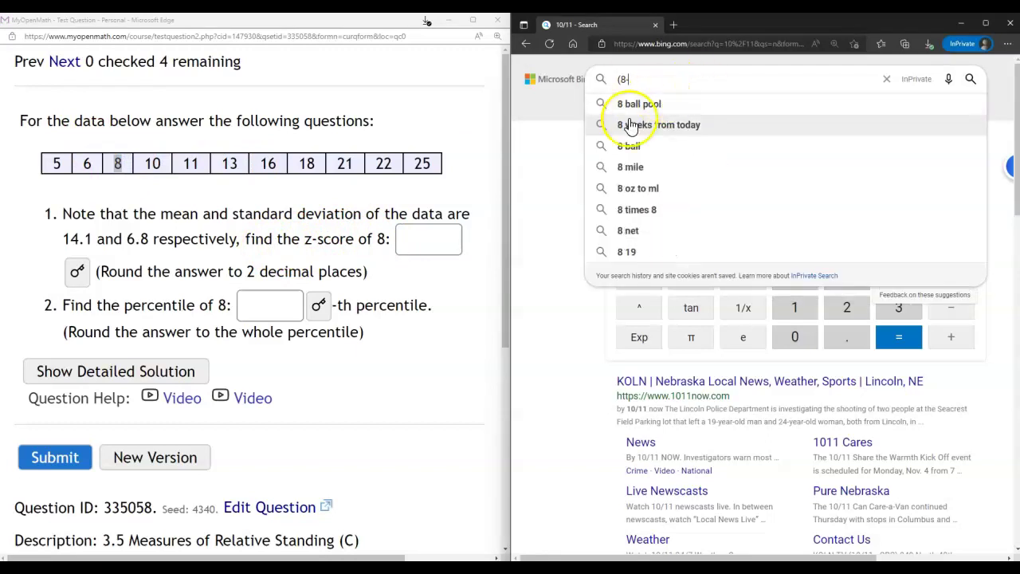
left_click(61, 243)
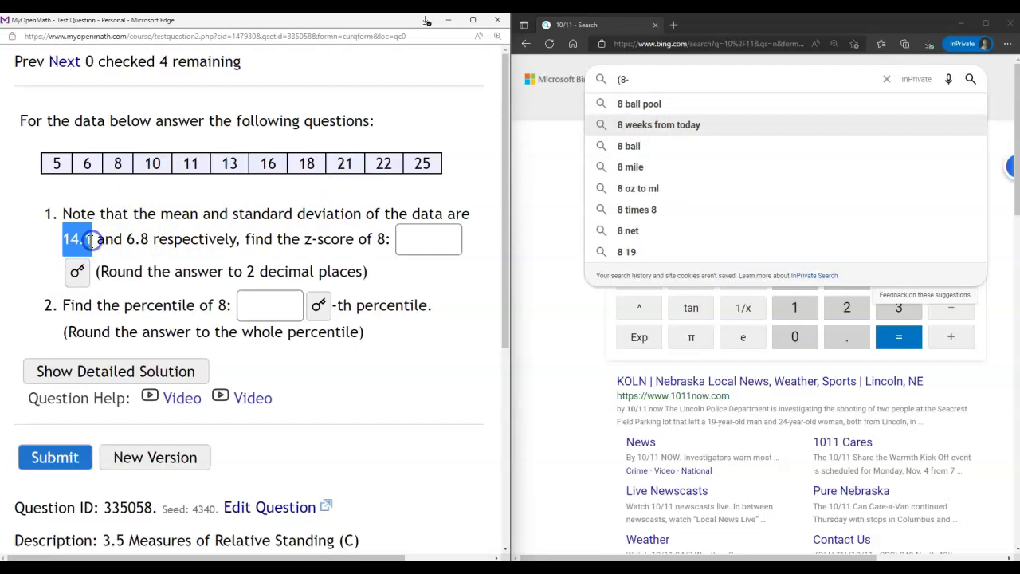
left_click(641, 79)
type("14.1")
type(")")
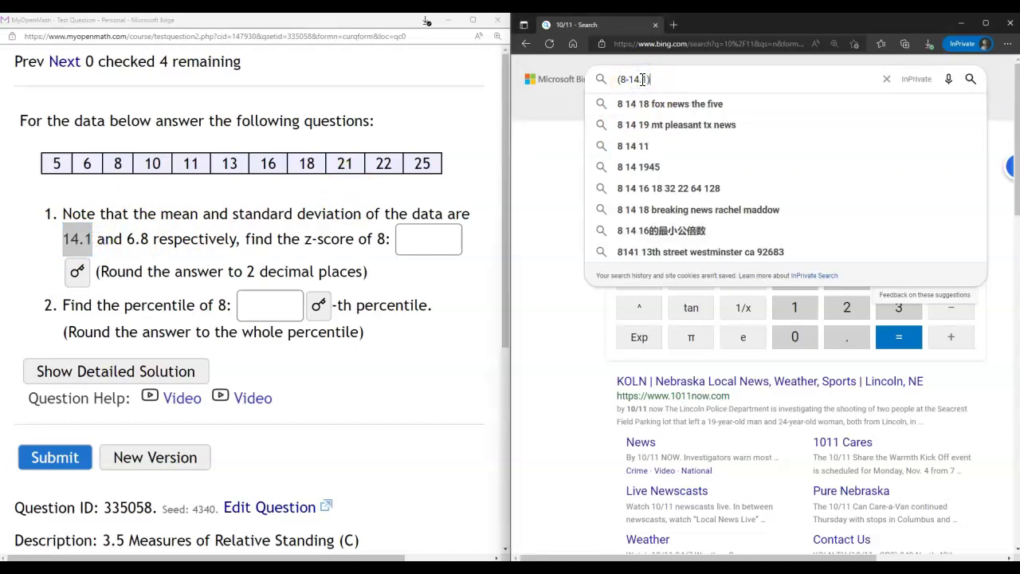
- Add the standard deviation 6.8 as the divisor and calculate (8-14.1)/6.8
left_click_drag(128, 239, 137, 241)
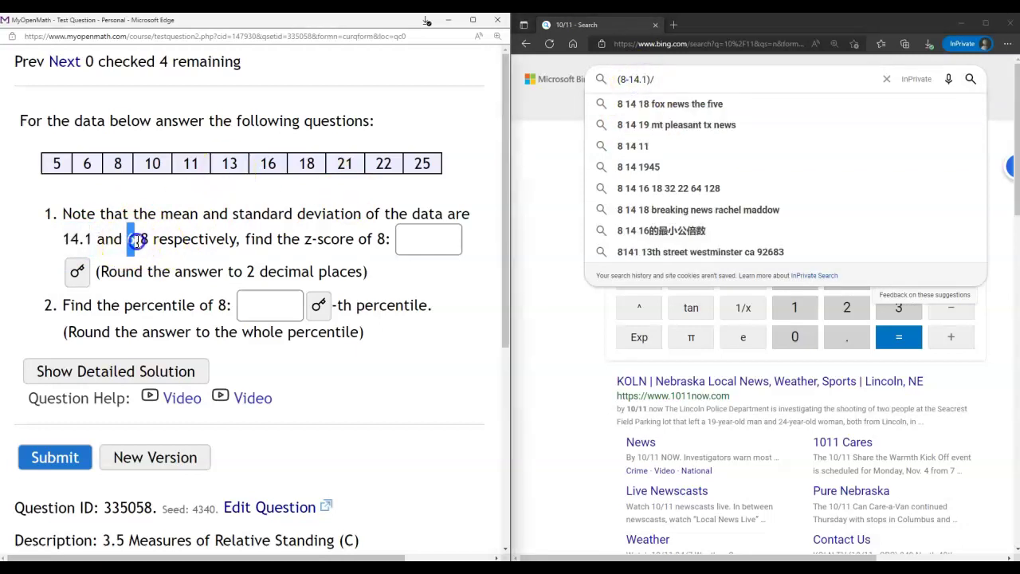
key("ctrl+c")
left_click(648, 80)
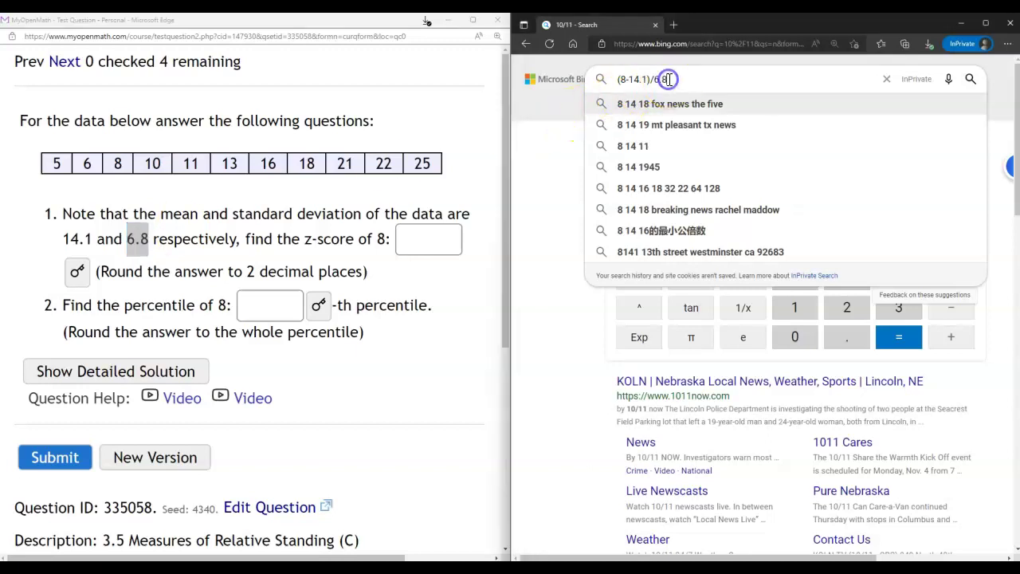
key("ctrl+v")
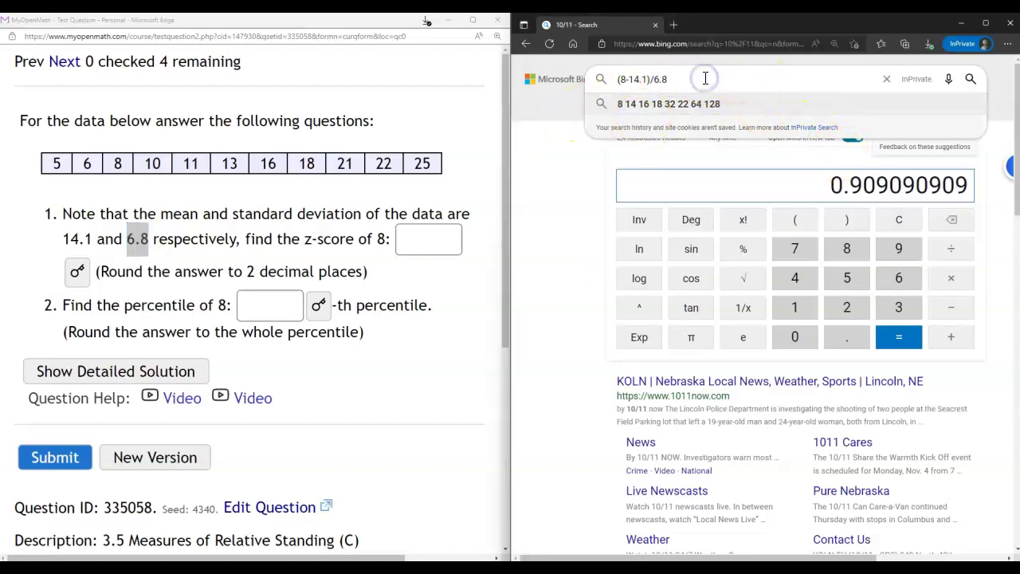
key("Return")
- Enter the z-score of 8 as -0.90, rounded from -0.897
left_click(428, 240)
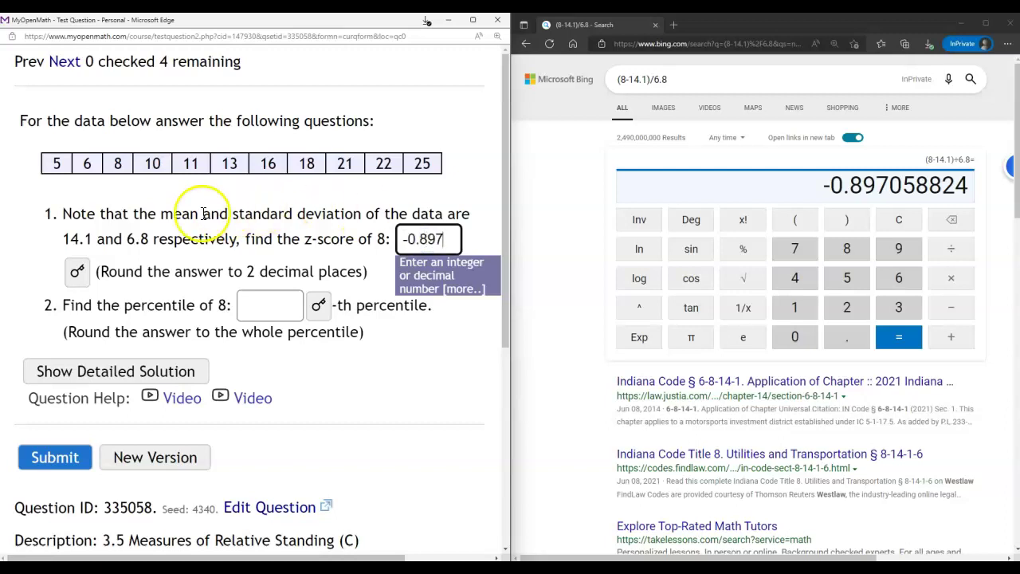
left_click(164, 214)
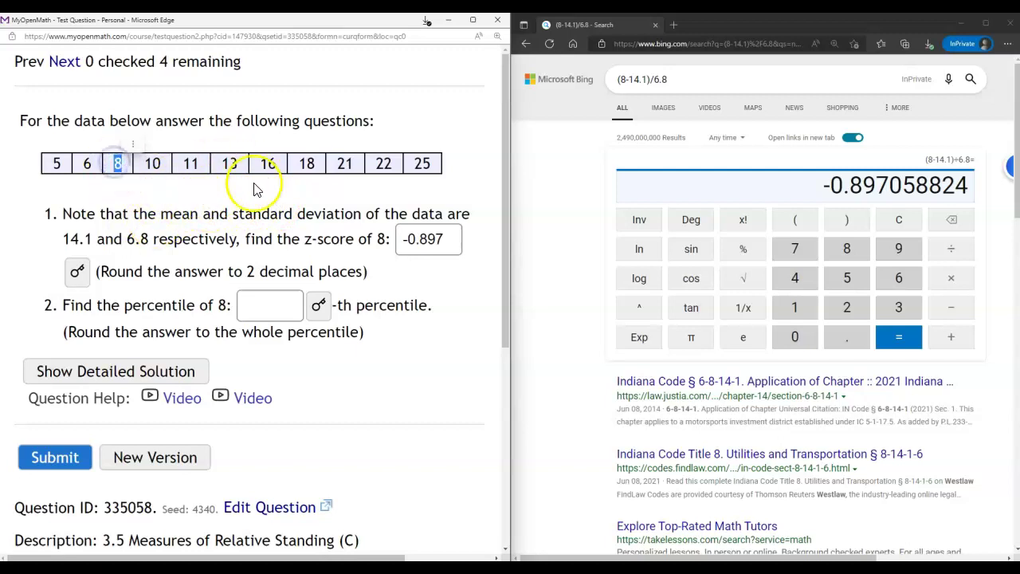
double_click(93, 236)
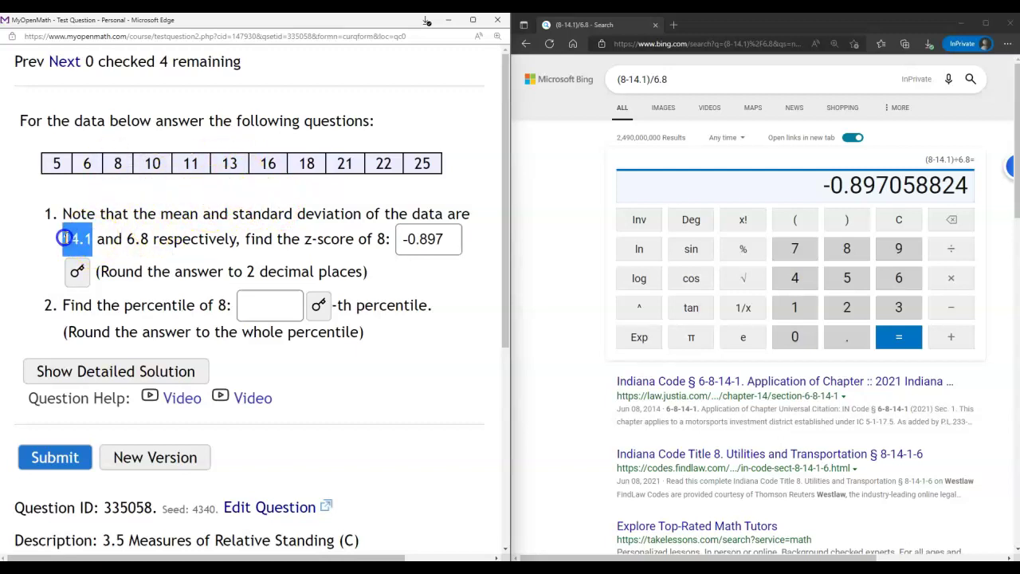
left_click(255, 188)
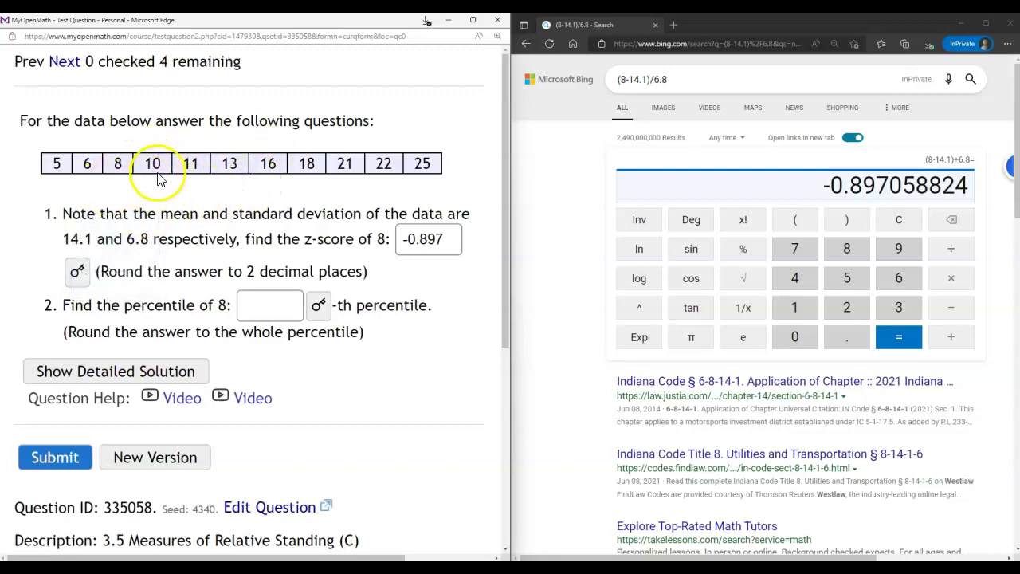
left_click_drag(441, 237, 428, 236)
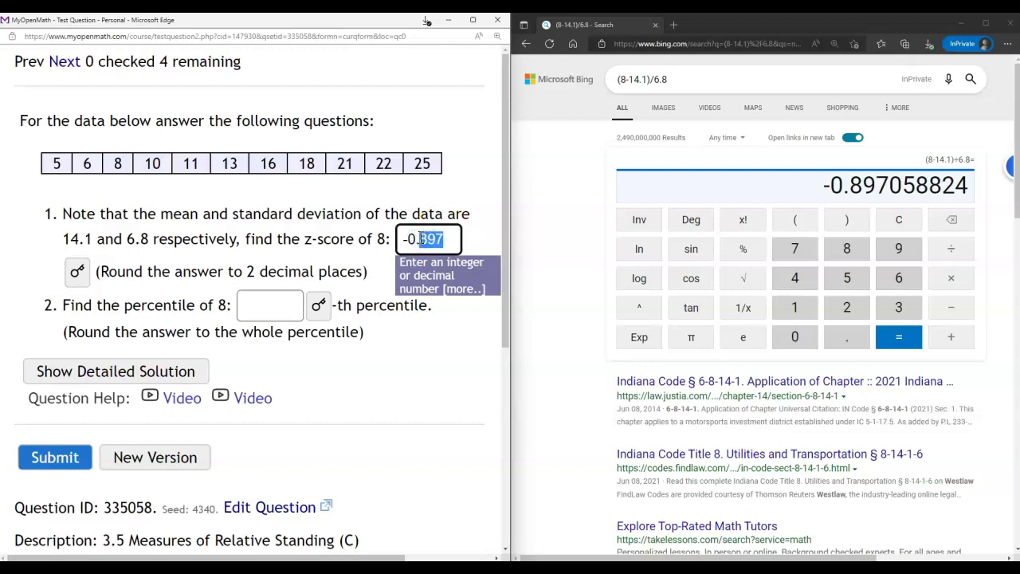
left_click(371, 263)
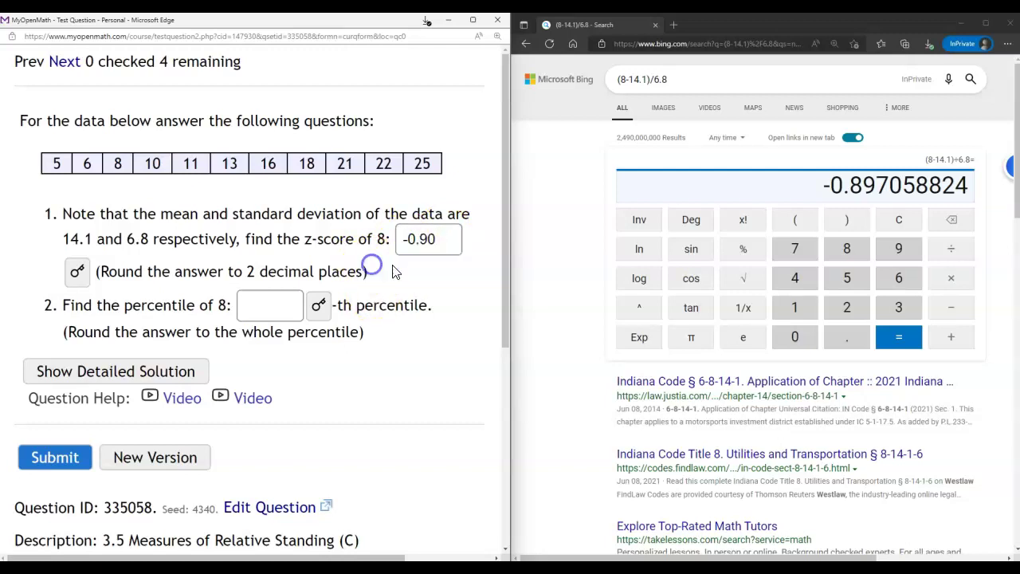
- Locate 8 in the data and clear the Bing box to start the fraction 3/
left_click(271, 305)
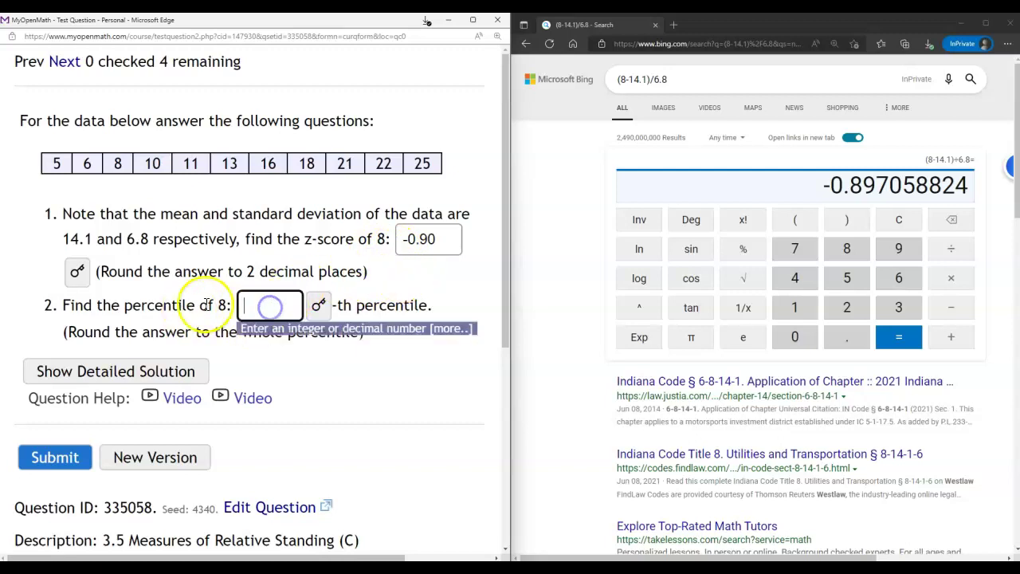
left_click_drag(227, 303, 73, 300)
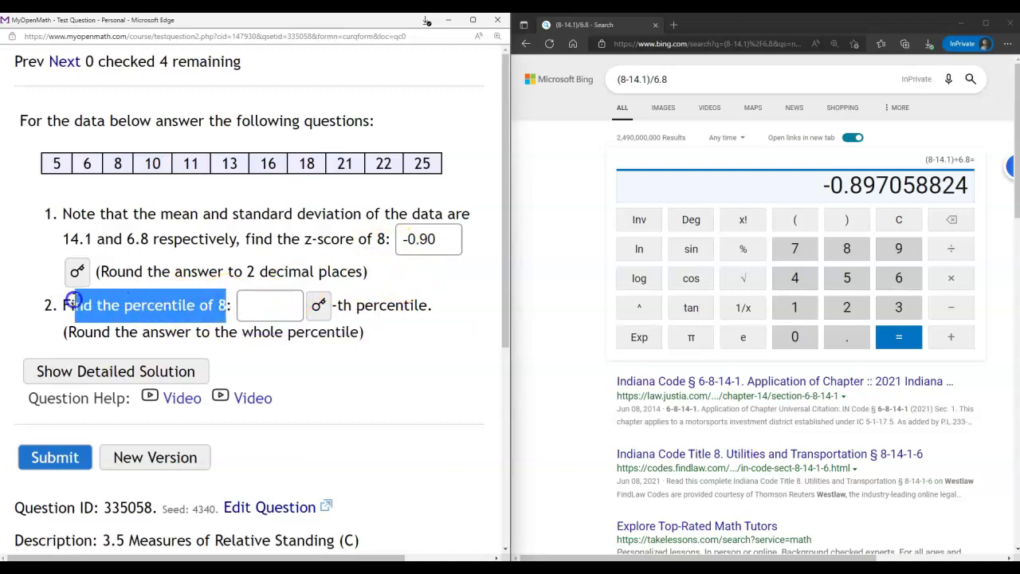
left_click(116, 163)
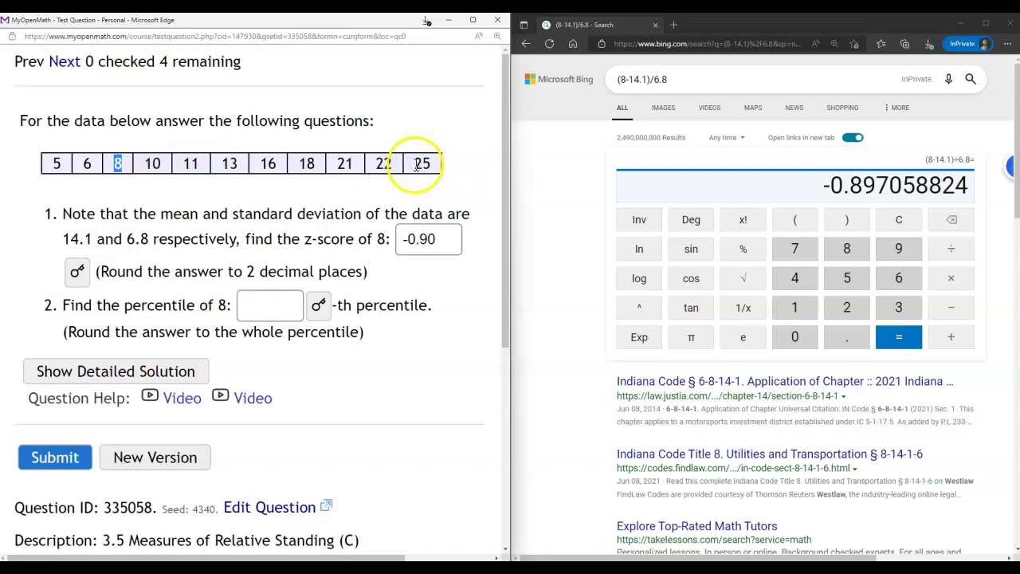
left_click(118, 164)
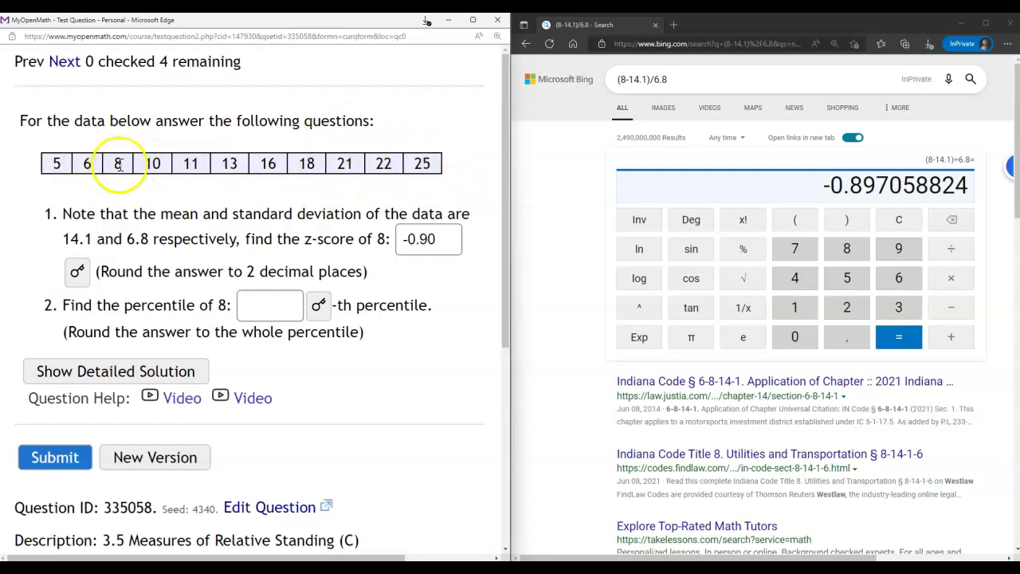
left_click(669, 77)
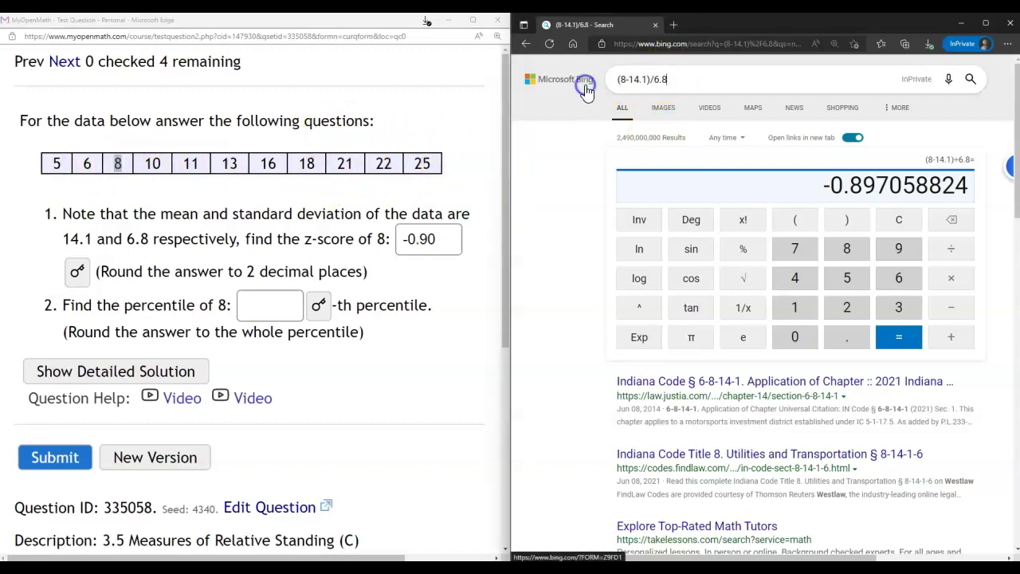
key("BackSpace")
key("BackSpace")
key("BackSpace")
key("BackSpace")
key("BackSpace")
key("BackSpace")
key("BackSpace")
key("BackSpace")
key("BackSpace")
key("BackSpace")
key("BackSpace")
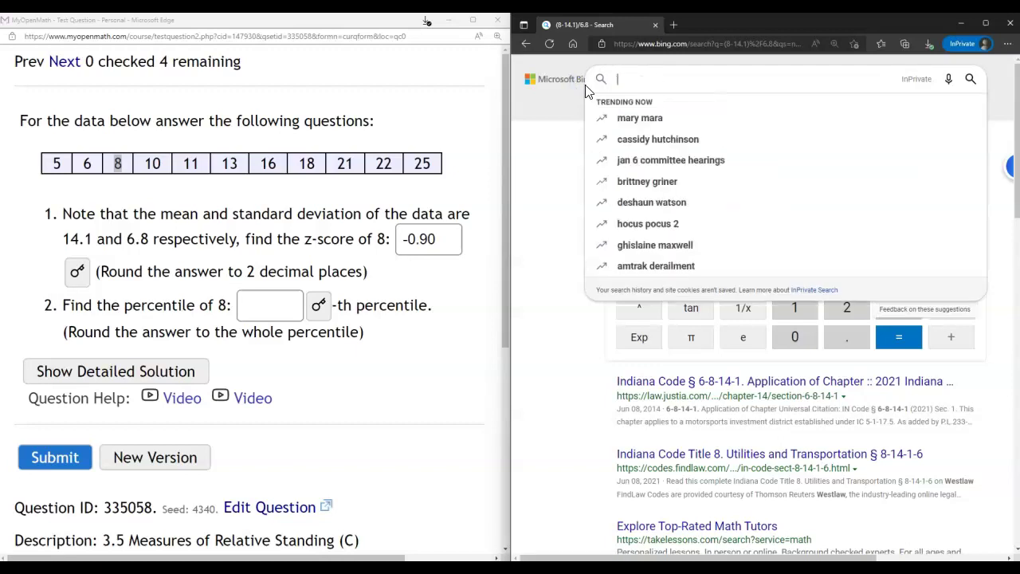
type("3/")
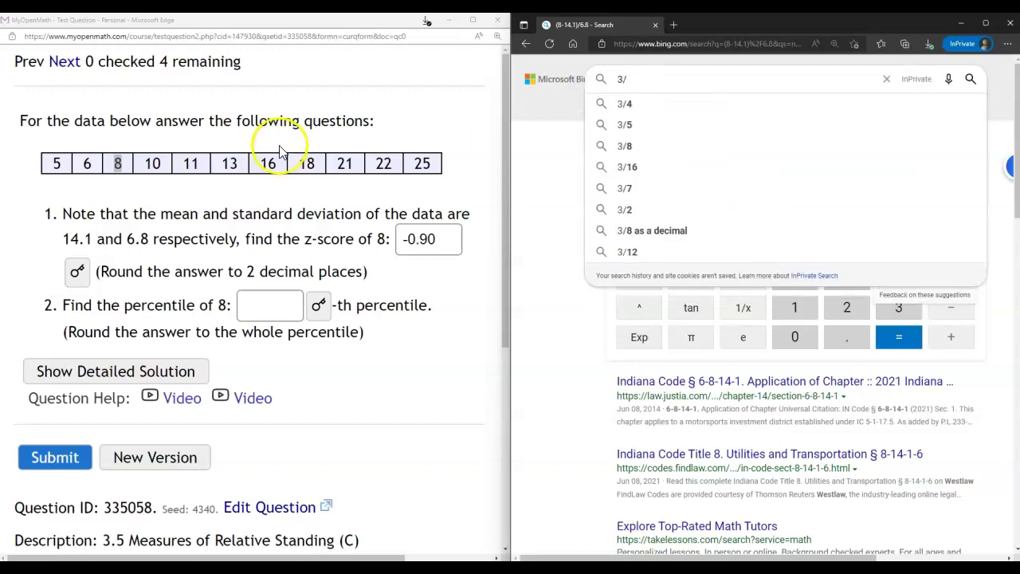
double_click(129, 164)
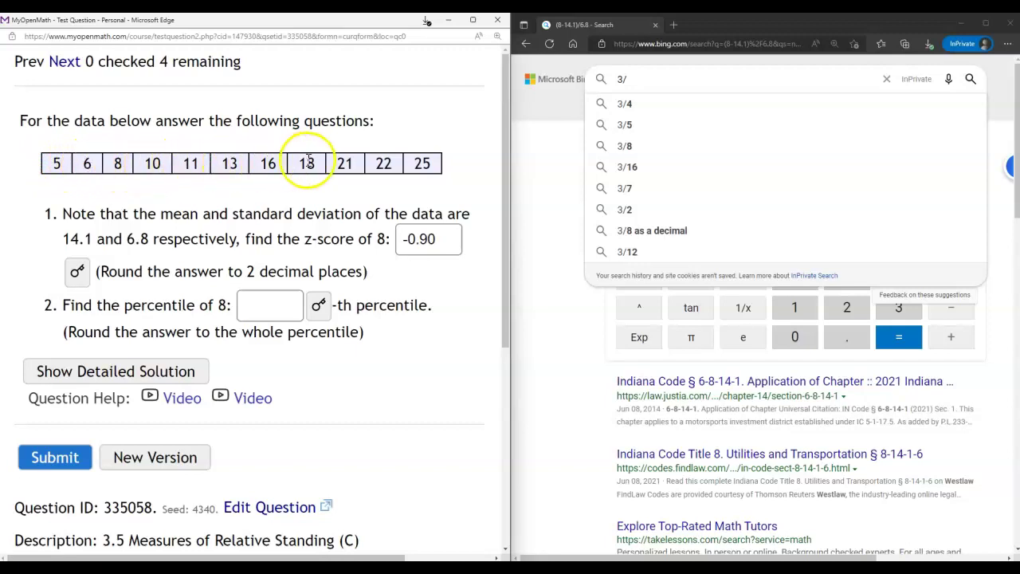
- Calculate 3/11 = 0.272 in Bing and enter 27 as the percentile
left_click(638, 82)
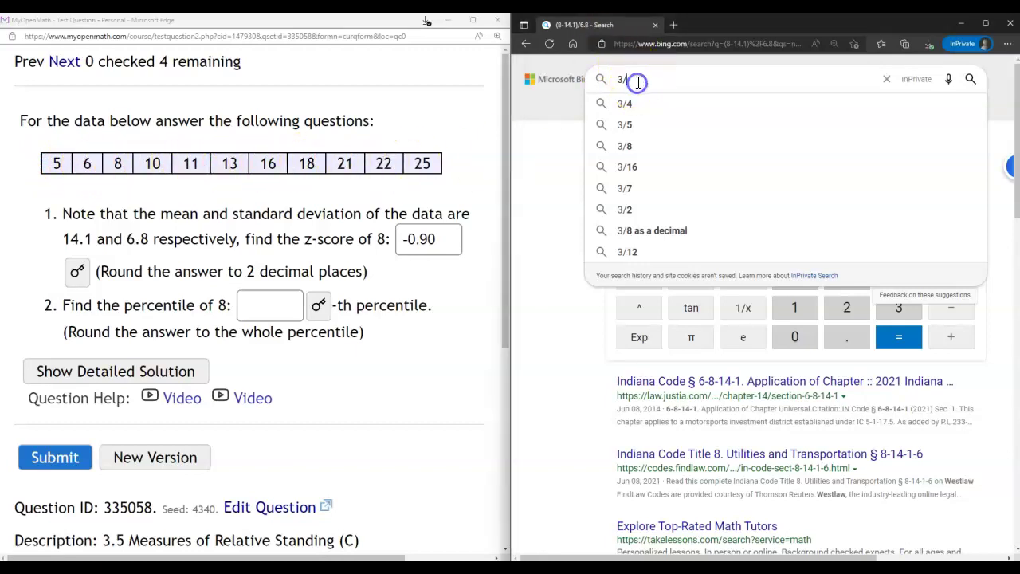
type("3/11")
key("Return")
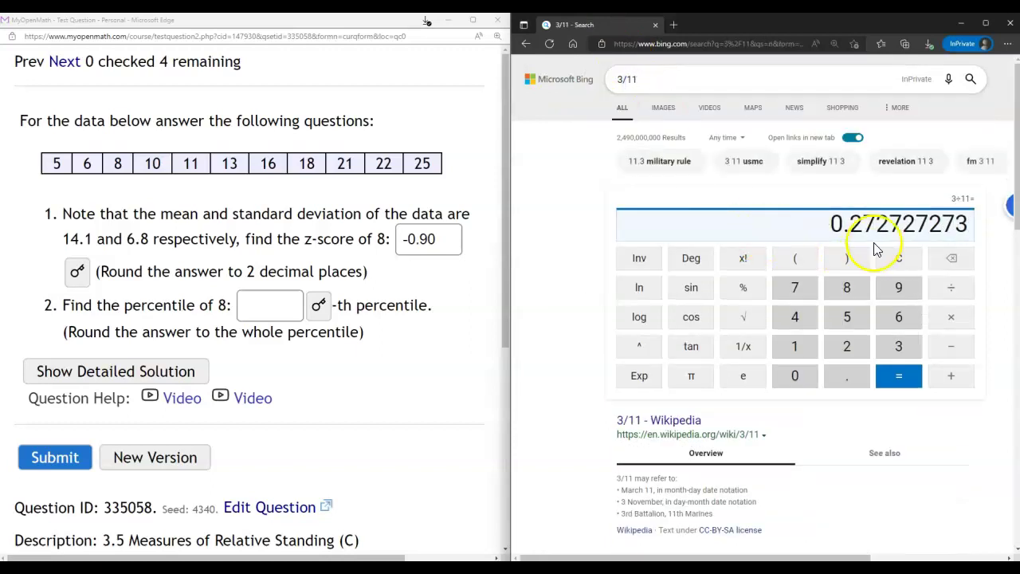
left_click_drag(890, 219, 774, 225)
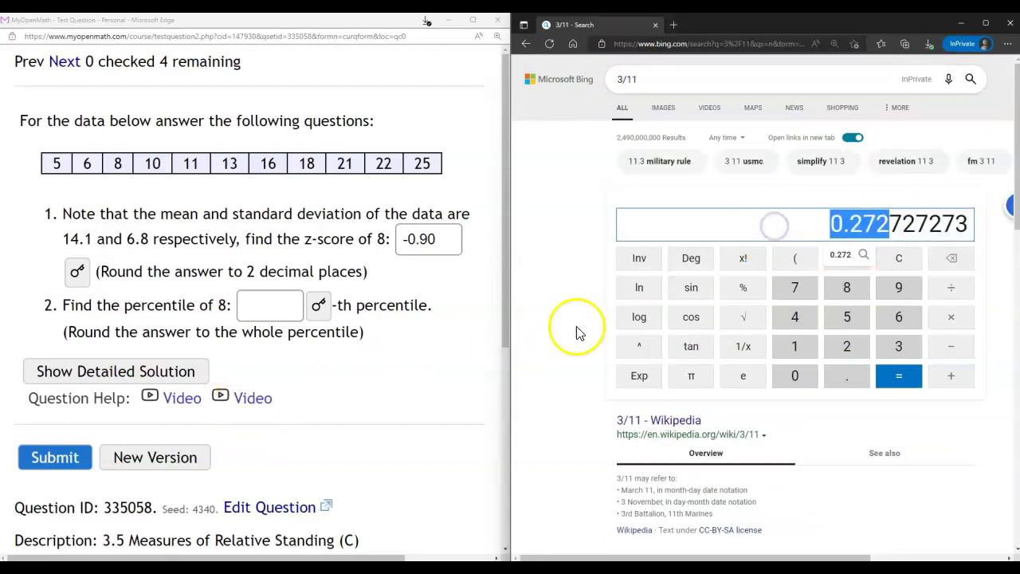
left_click(255, 311)
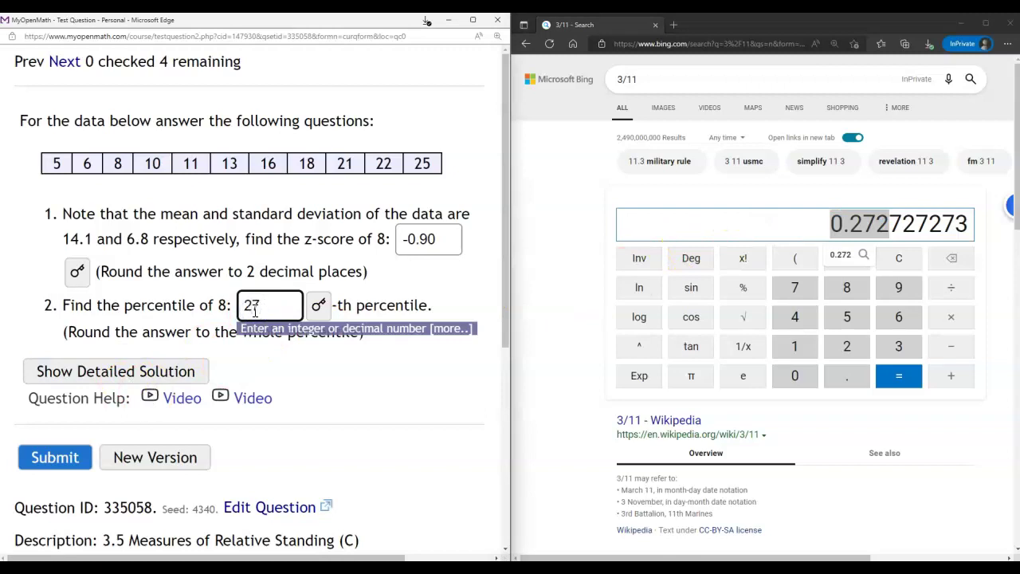
- Finish entering the percentile 27 alongside the -0.90 z-score
left_click(335, 319)
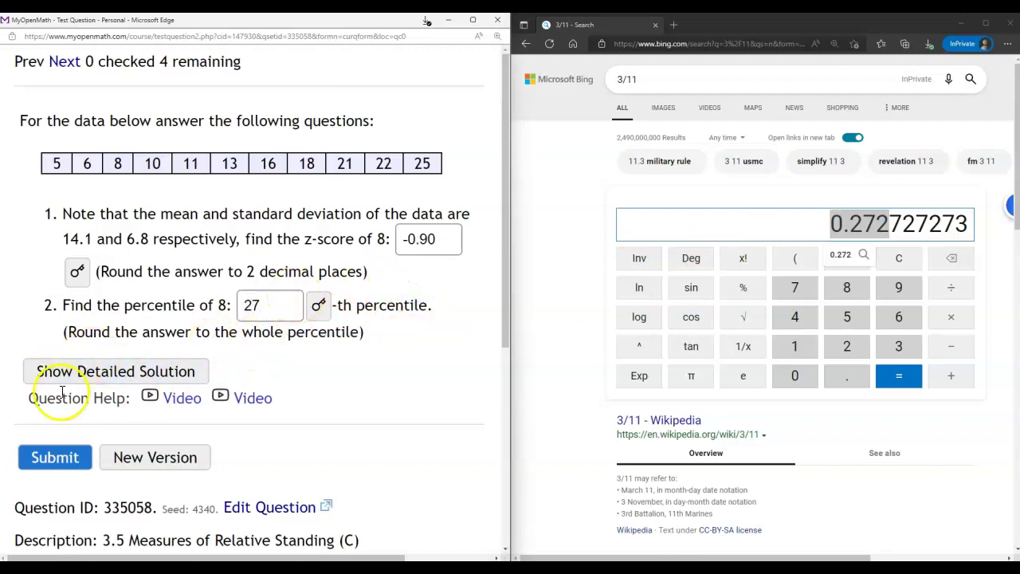